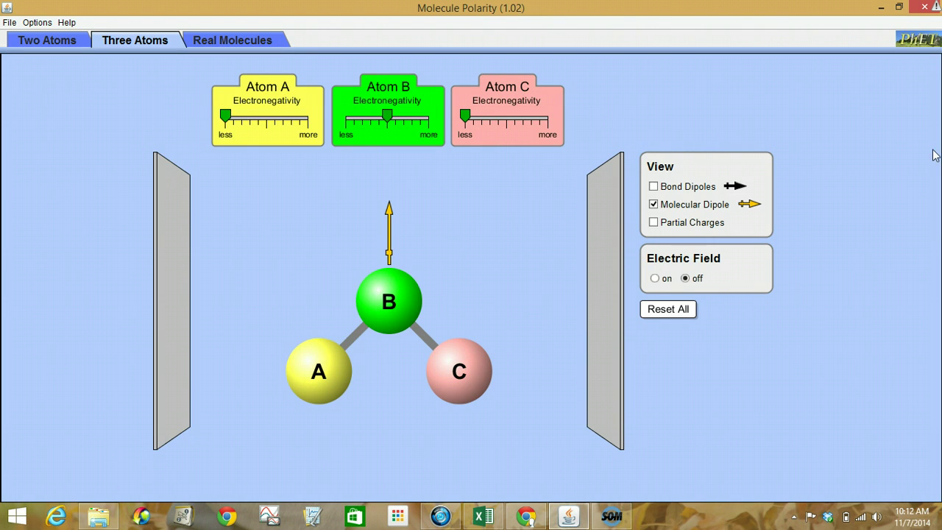
# - Hide the molecular dipole and move atoms C and A level with atom B to make the molecule linear
pyautogui.click(654, 205)
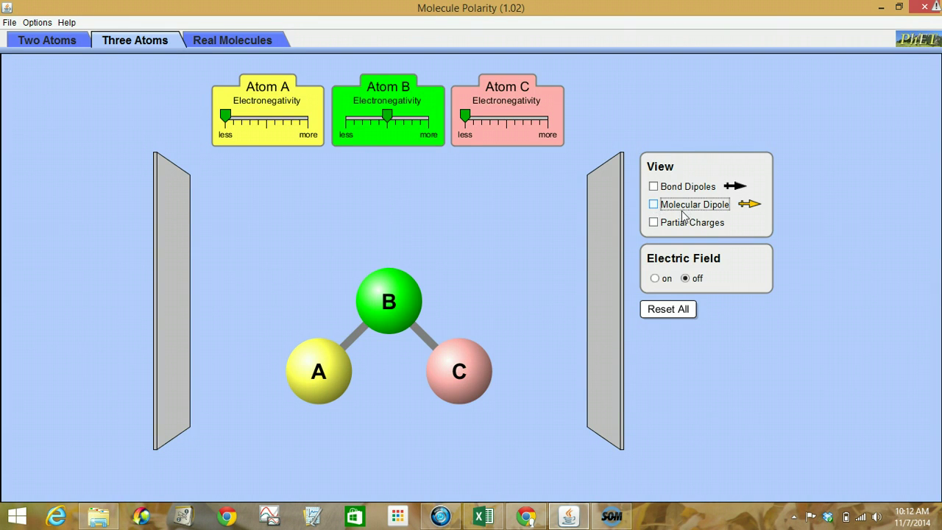
pyautogui.moveTo(461, 387); pyautogui.dragTo(510, 320)
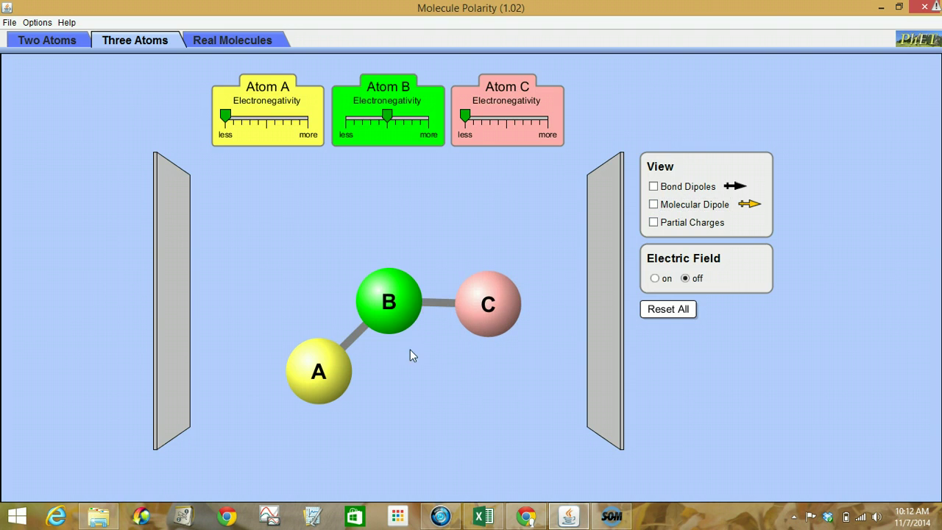
pyautogui.moveTo(316, 373); pyautogui.dragTo(289, 302)
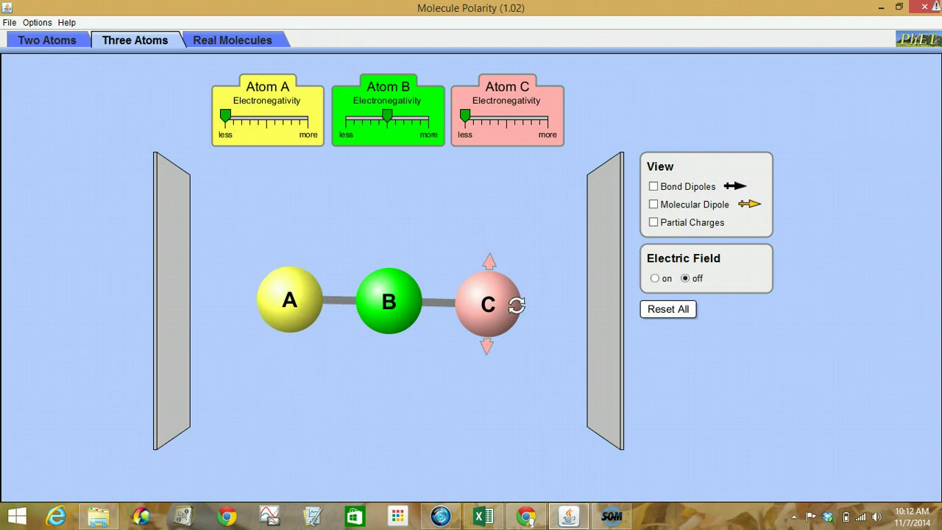
pyautogui.moveTo(504, 315); pyautogui.dragTo(503, 316)
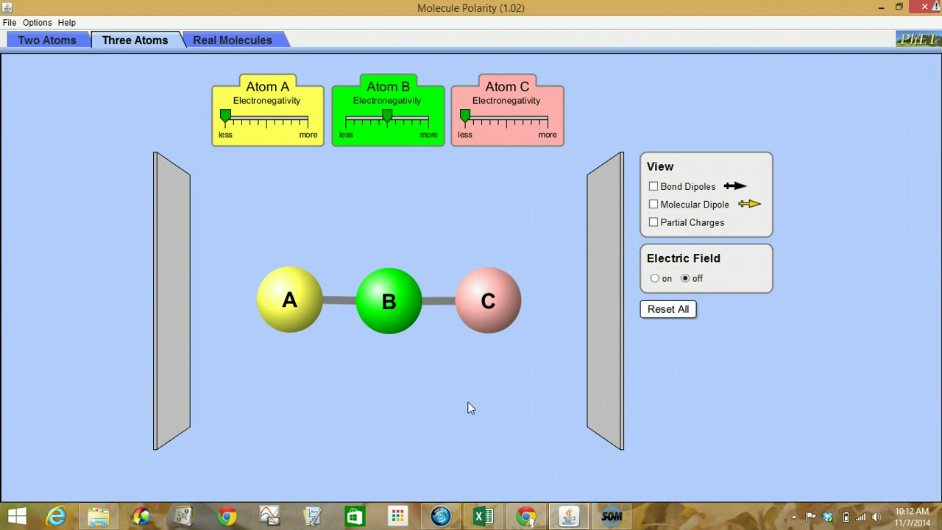
# - Set atom C's electronegativity to the maximum, with both the bond dipoles and the molecular dipole displayed
pyautogui.click(653, 186)
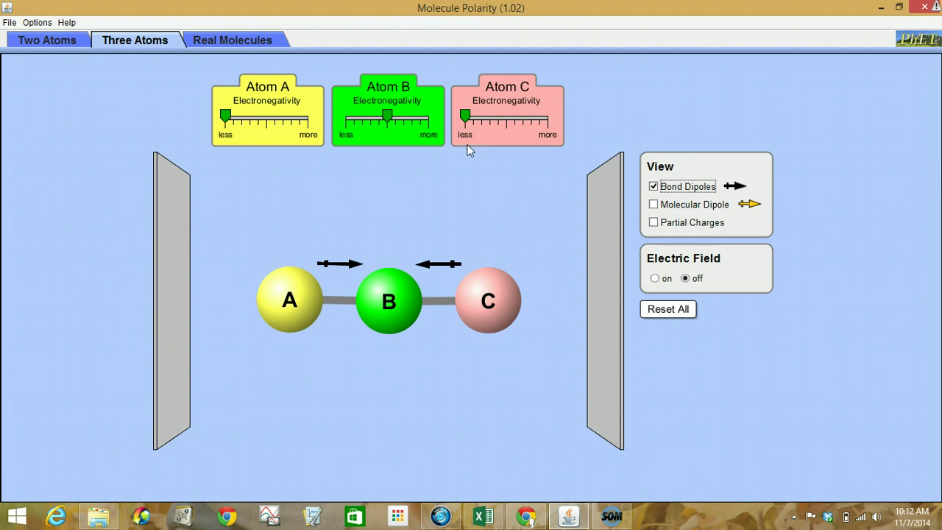
pyautogui.moveTo(465, 119); pyautogui.dragTo(558, 139)
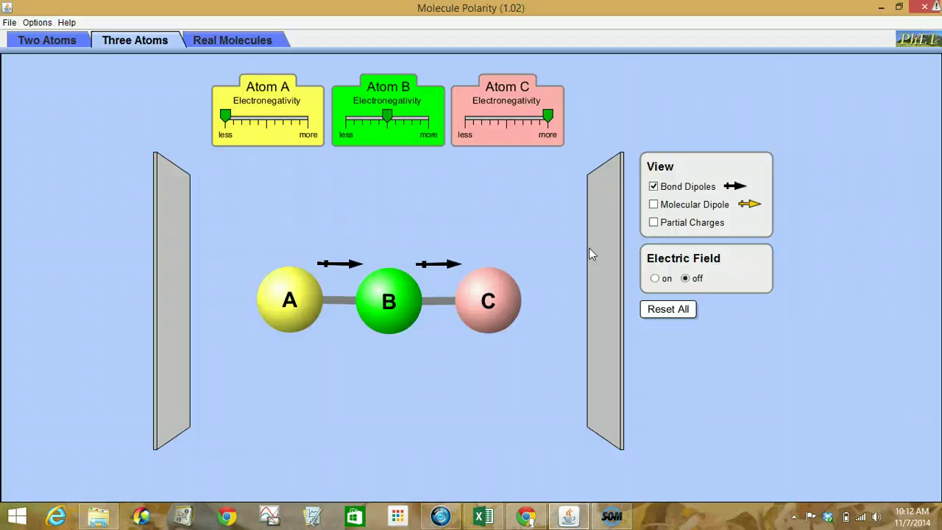
pyautogui.click(654, 205)
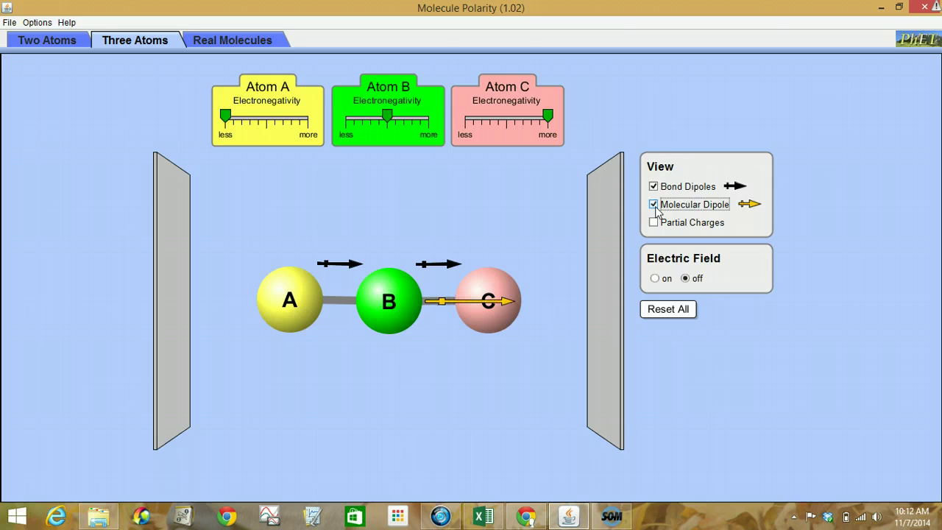
# - Turn on the electric field and rotate the linear molecule repeatedly to test its alignment between the plates
pyautogui.click(655, 279)
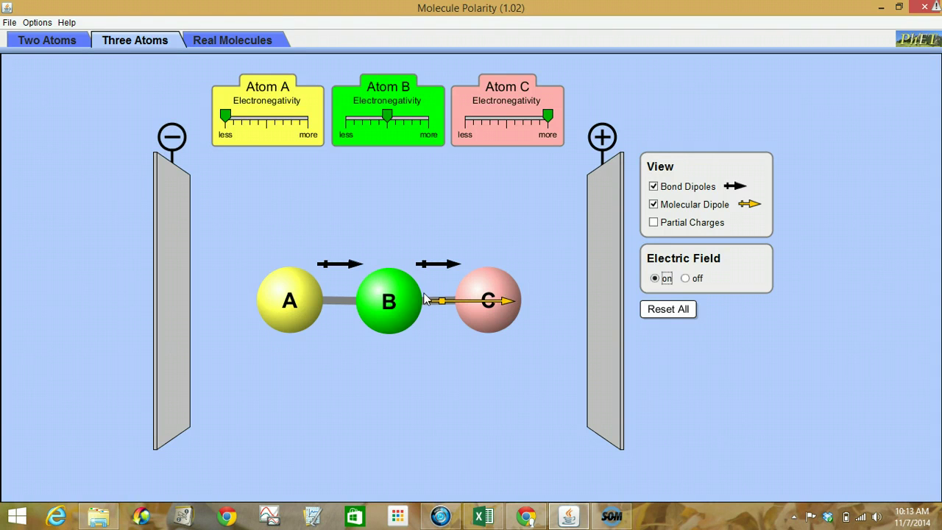
pyautogui.moveTo(408, 296); pyautogui.dragTo(382, 340)
pyautogui.moveTo(394, 290); pyautogui.dragTo(357, 346)
pyautogui.moveTo(390, 311); pyautogui.dragTo(273, 287)
pyautogui.moveTo(384, 263); pyautogui.dragTo(247, 300)
# - Reset the simulation and display only the bond dipoles instead of the molecular dipole
pyautogui.click(683, 310)
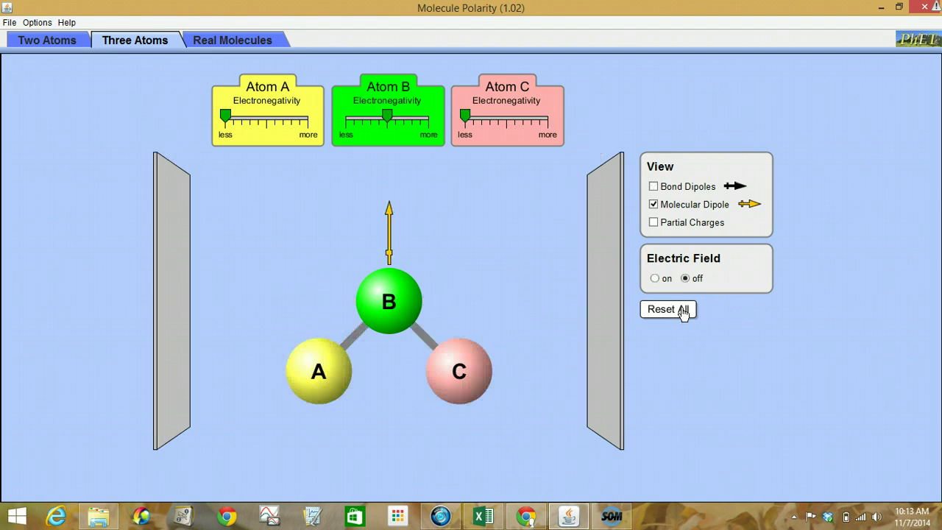
pyautogui.click(653, 204)
pyautogui.click(653, 186)
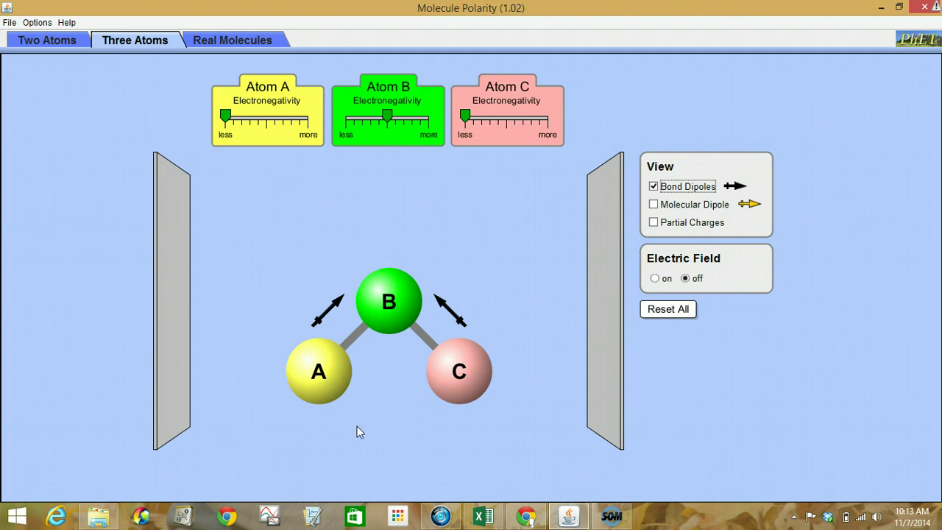
# - Move atoms A and C level with atom B and fine-tune them into a nearly straight line
pyautogui.moveTo(317, 384); pyautogui.dragTo(288, 309)
pyautogui.moveTo(458, 370); pyautogui.dragTo(488, 309)
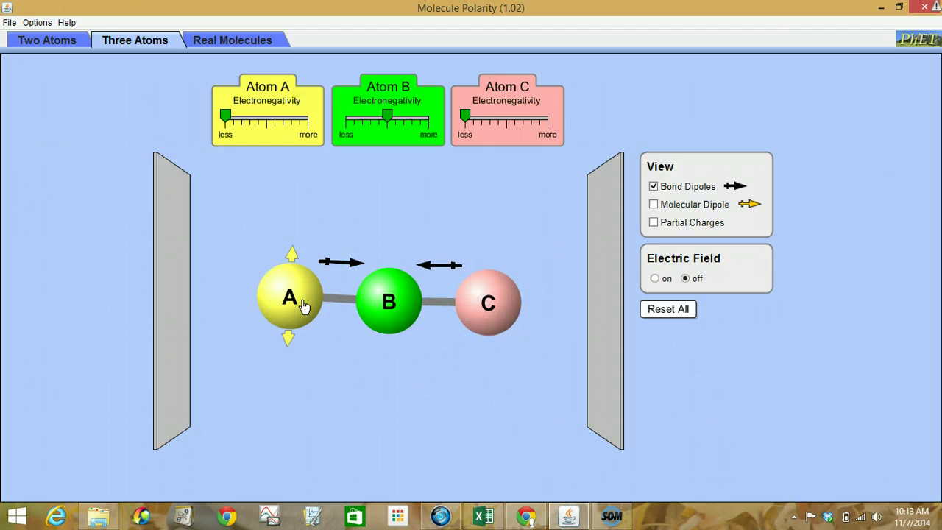
pyautogui.moveTo(309, 307); pyautogui.dragTo(303, 307)
pyautogui.moveTo(491, 314); pyautogui.dragTo(491, 315)
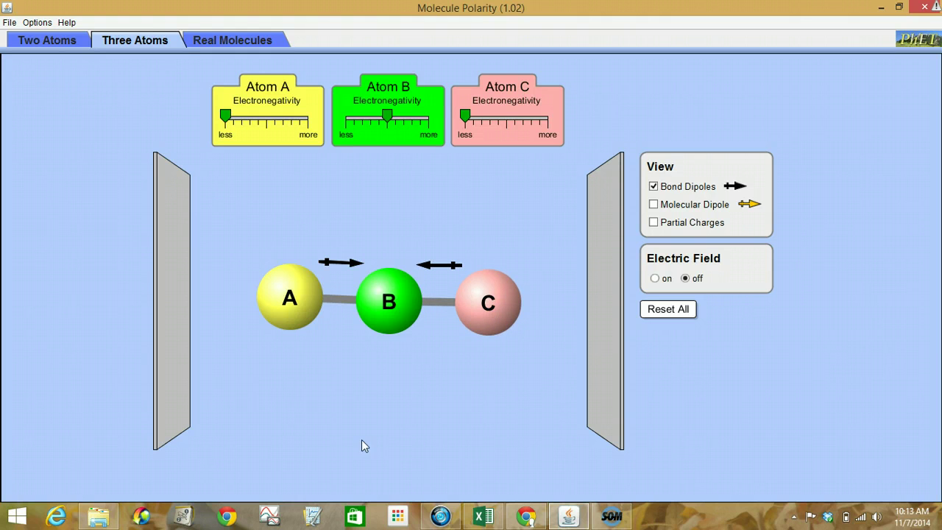
pyautogui.moveTo(404, 301); pyautogui.dragTo(404, 314)
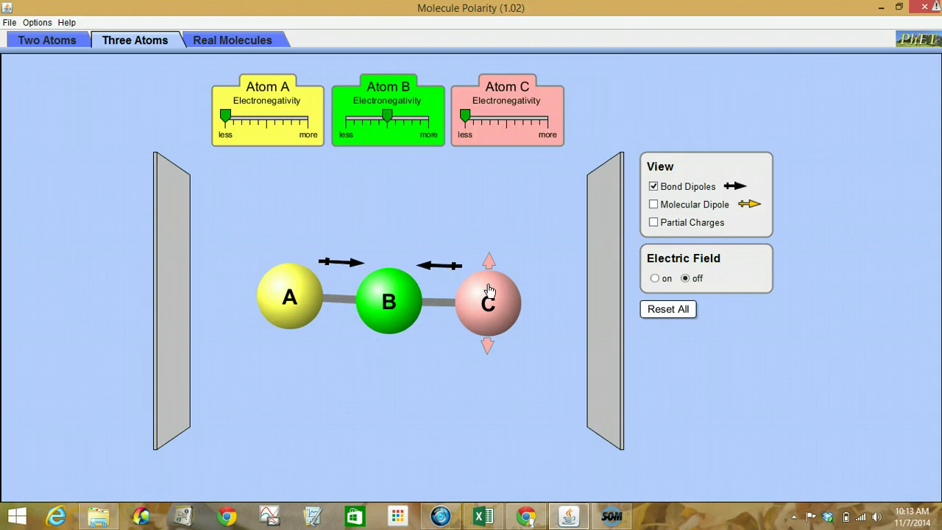
pyautogui.moveTo(489, 290); pyautogui.dragTo(490, 295)
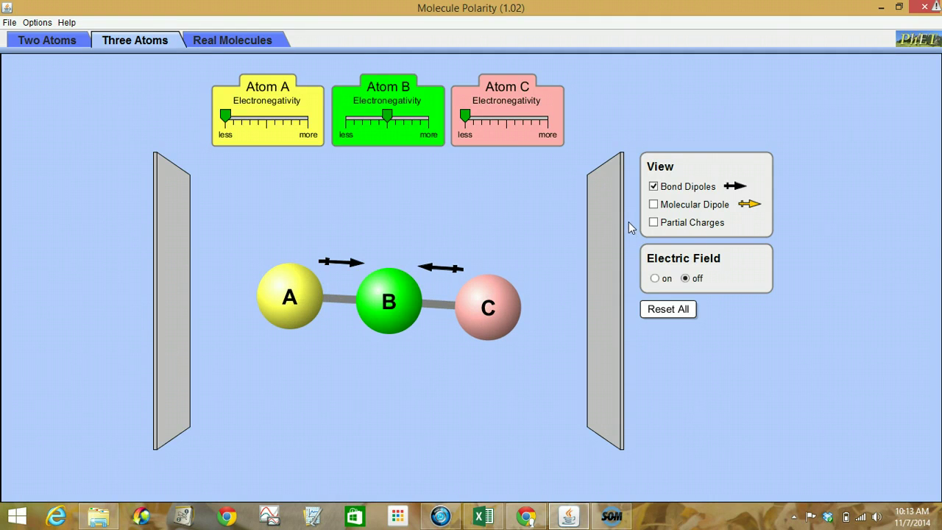
# - Show the molecular dipole, turn on the electric field and rotate the linear molecule with matching end atoms to several orientations
pyautogui.click(655, 206)
pyautogui.click(654, 279)
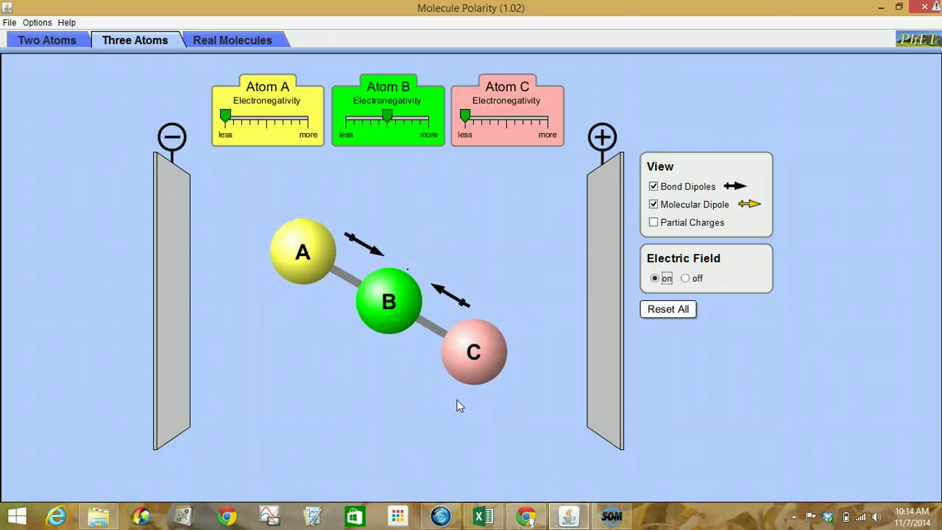
pyautogui.moveTo(473, 395)
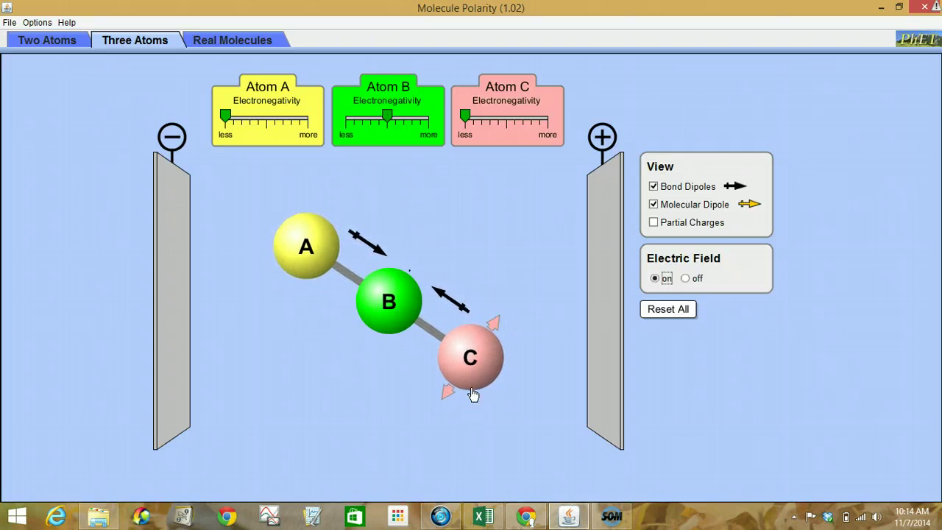
pyautogui.moveTo(392, 305); pyautogui.dragTo(349, 319)
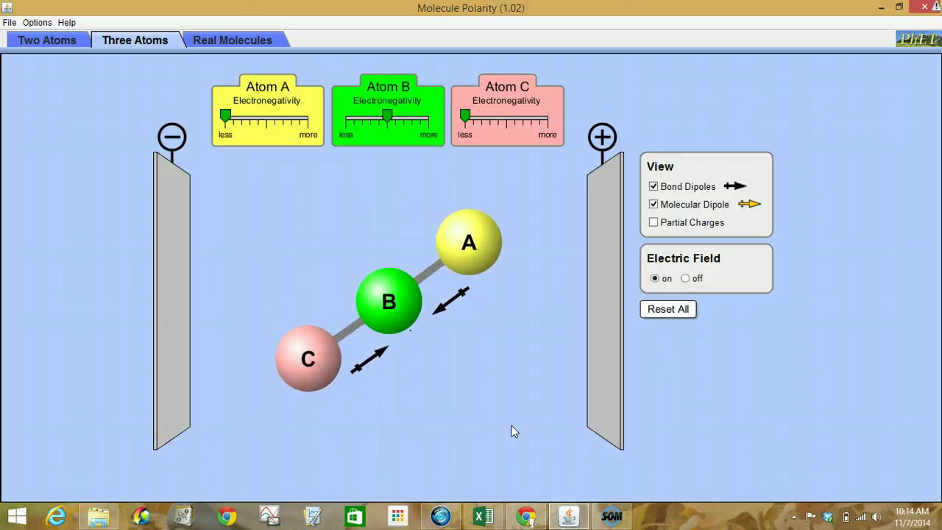
pyautogui.moveTo(497, 241)
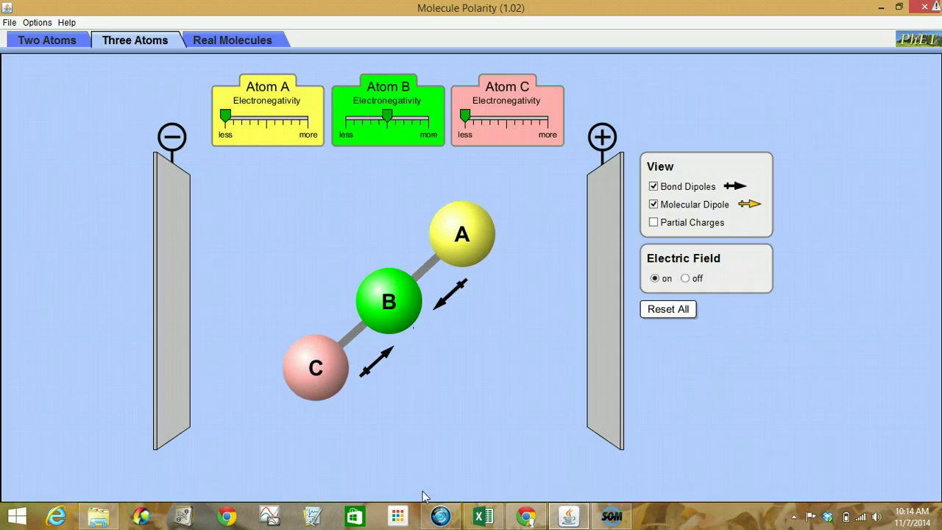
pyautogui.moveTo(346, 338); pyautogui.dragTo(418, 268)
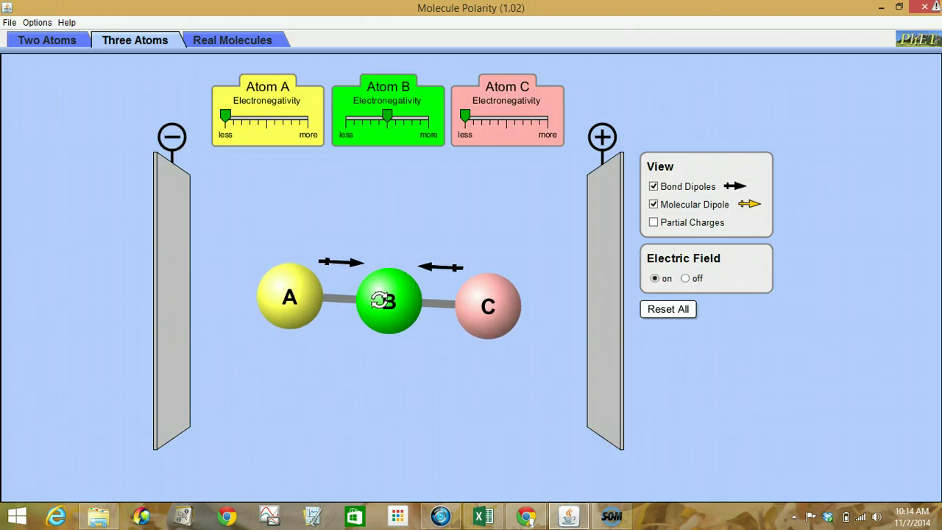
pyautogui.moveTo(386, 304); pyautogui.dragTo(415, 336)
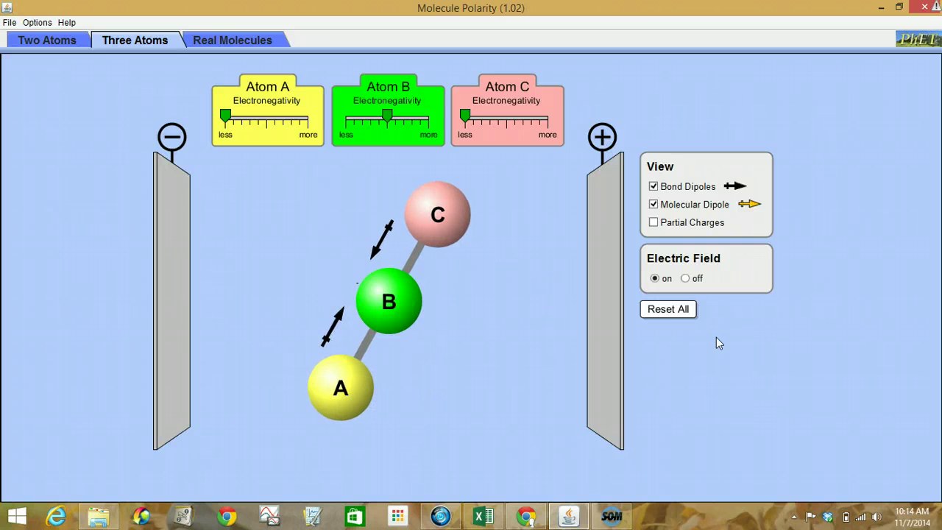
# - Reset the simulation again, hiding the molecular dipole and showing the bond dipoles
pyautogui.click(676, 310)
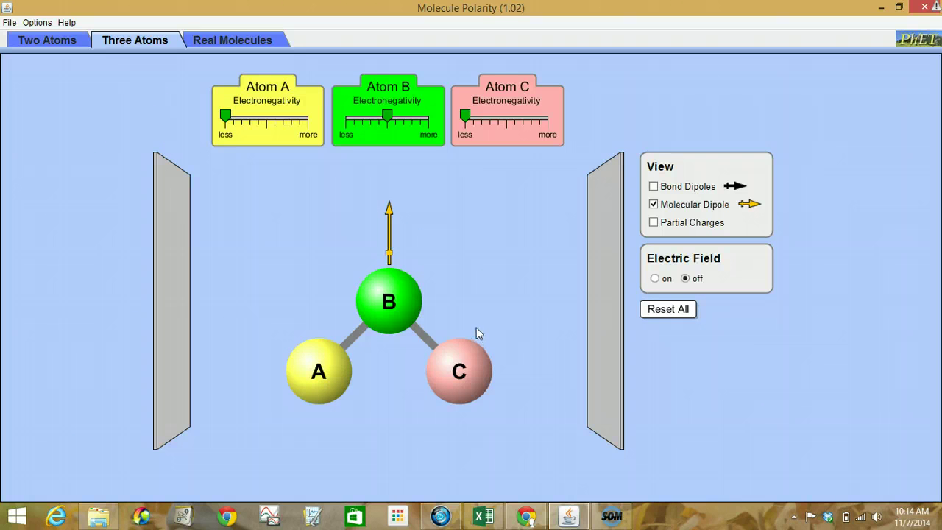
pyautogui.click(654, 204)
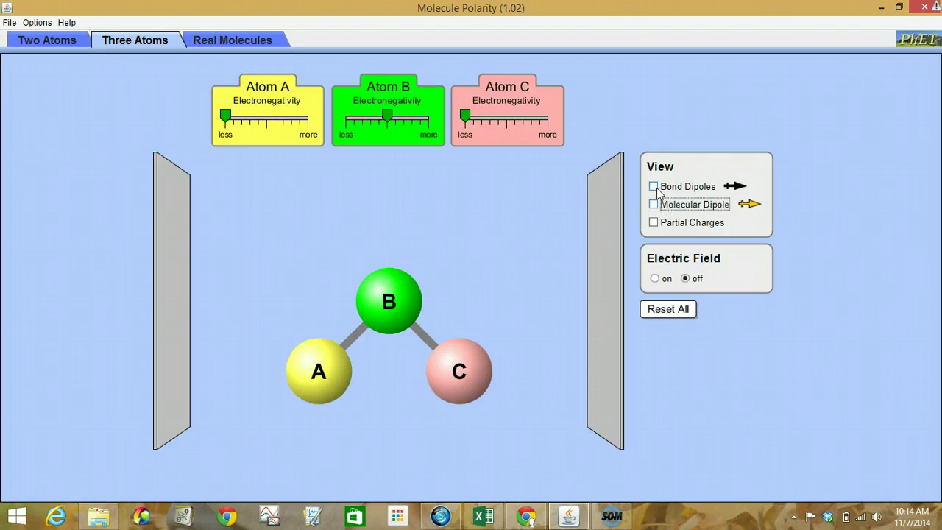
pyautogui.click(654, 186)
# - Rotate the molecule and place atoms A and C above atom B in a V-shaped arrangement
pyautogui.moveTo(374, 295); pyautogui.dragTo(347, 359)
pyautogui.moveTo(348, 359); pyautogui.dragTo(309, 228)
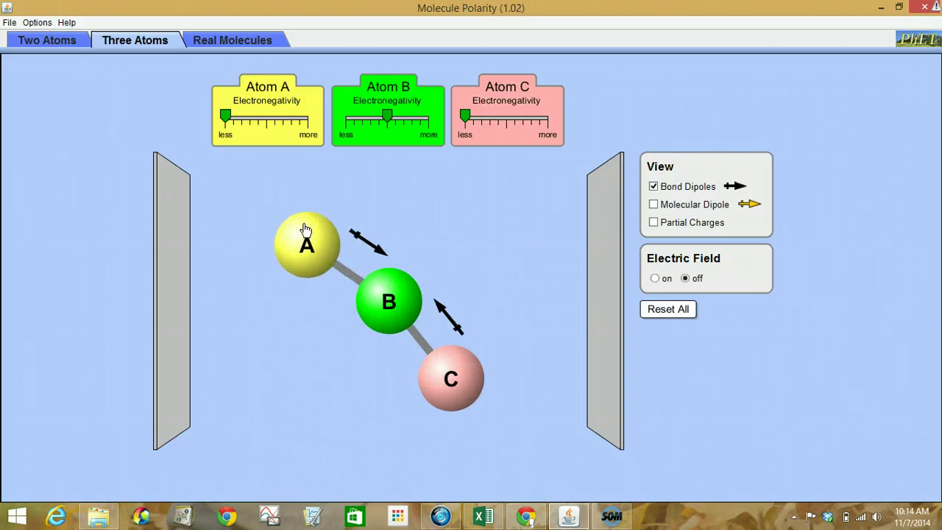
pyautogui.moveTo(458, 395); pyautogui.dragTo(485, 242)
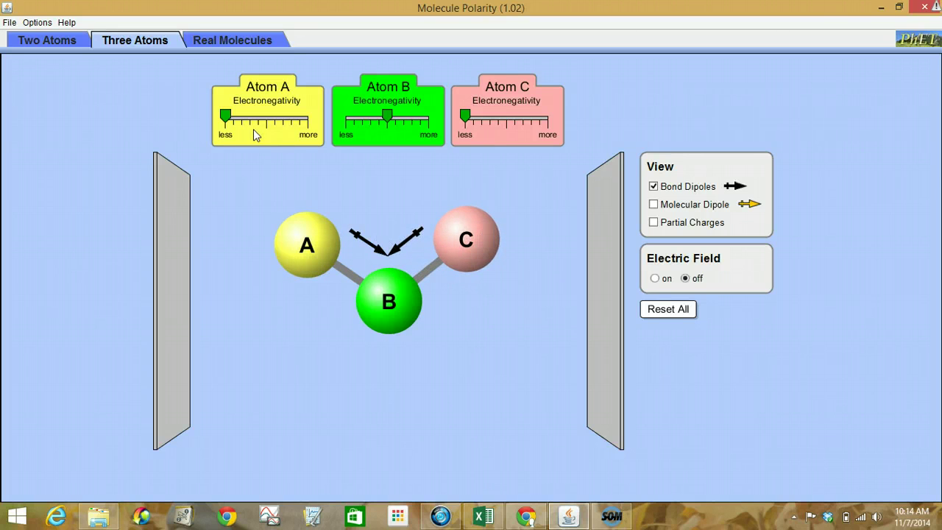
# - Set the electronegativity of atoms A and C to the maximum and show the molecular dipole
pyautogui.moveTo(225, 118); pyautogui.dragTo(322, 140)
pyautogui.moveTo(471, 123); pyautogui.dragTo(563, 121)
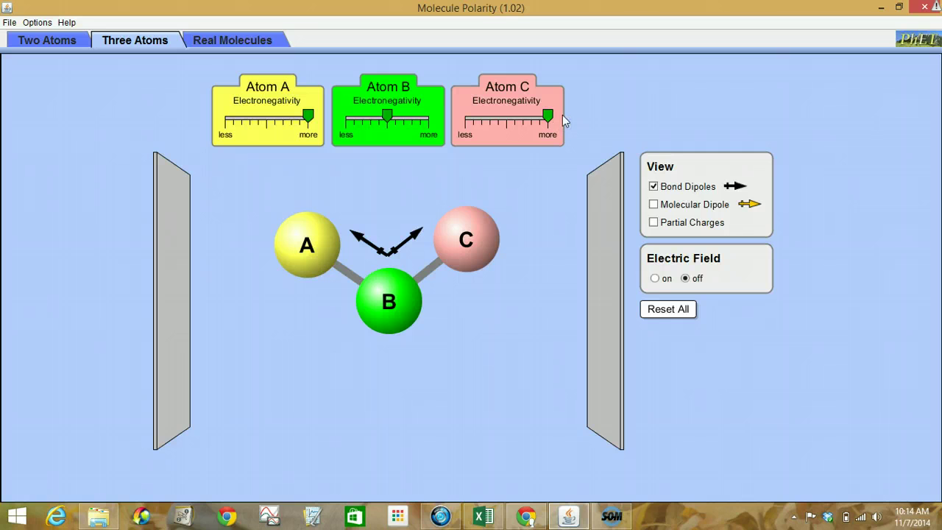
pyautogui.click(655, 206)
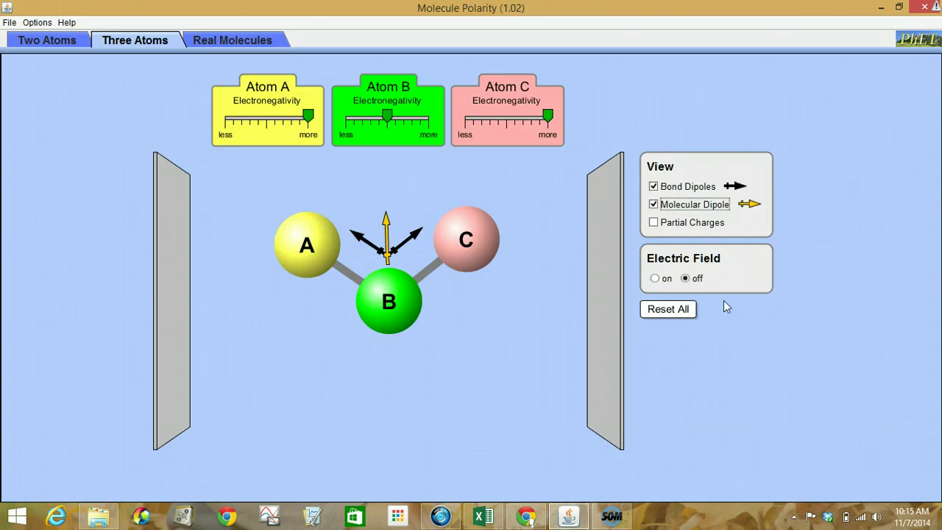
# - Turn on the electric field and rotate the V-shaped molecule away from its alignment with the plates
pyautogui.click(656, 280)
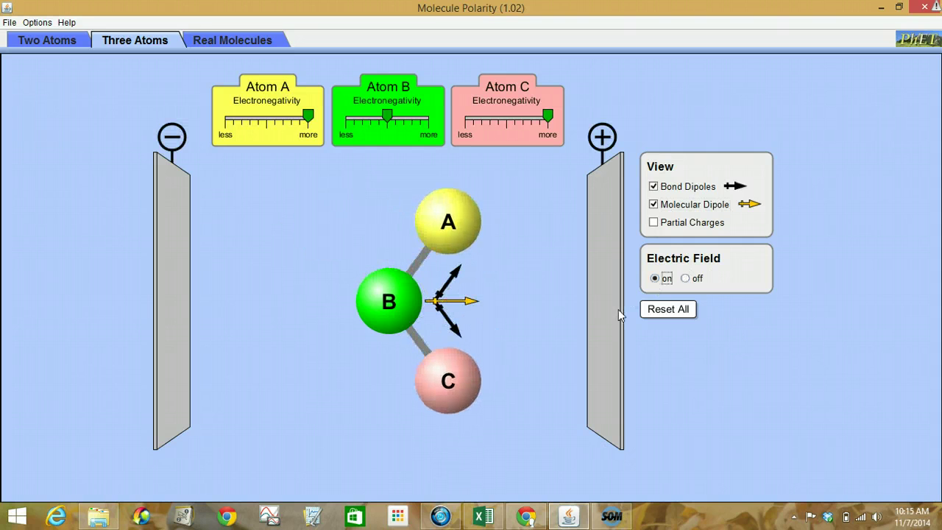
pyautogui.moveTo(413, 255)
pyautogui.moveTo(385, 298); pyautogui.dragTo(376, 425)
pyautogui.moveTo(390, 298); pyautogui.dragTo(430, 246)
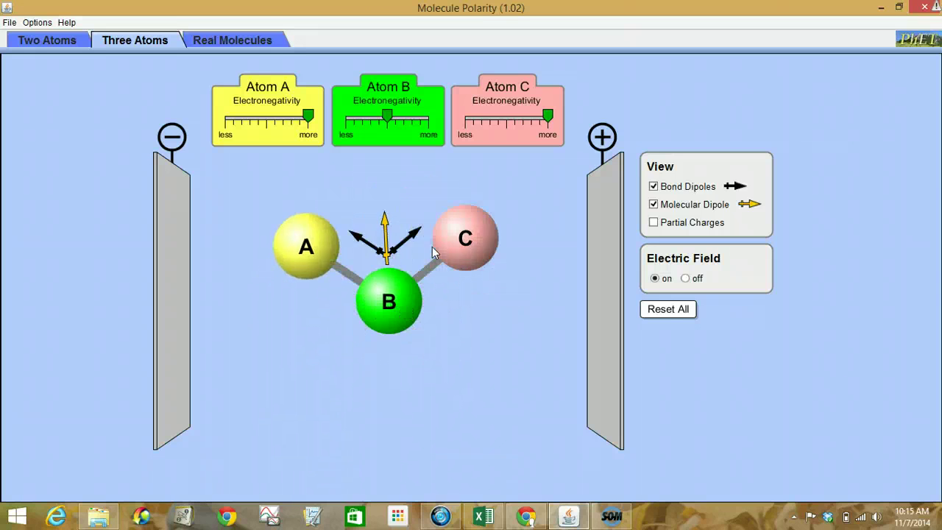
# - Reset the simulation to the default bent molecule and show the bond dipoles without the molecular dipole
pyautogui.click(667, 310)
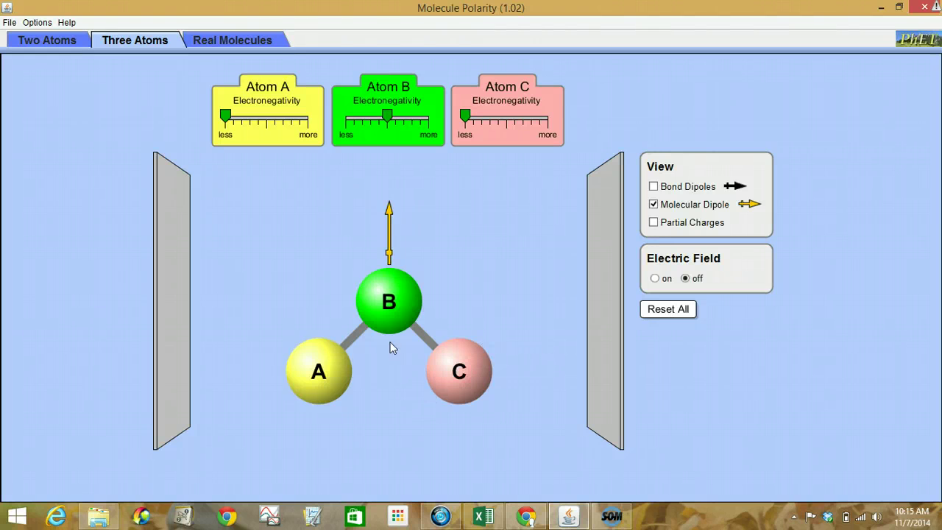
pyautogui.click(652, 210)
pyautogui.click(652, 205)
pyautogui.click(652, 186)
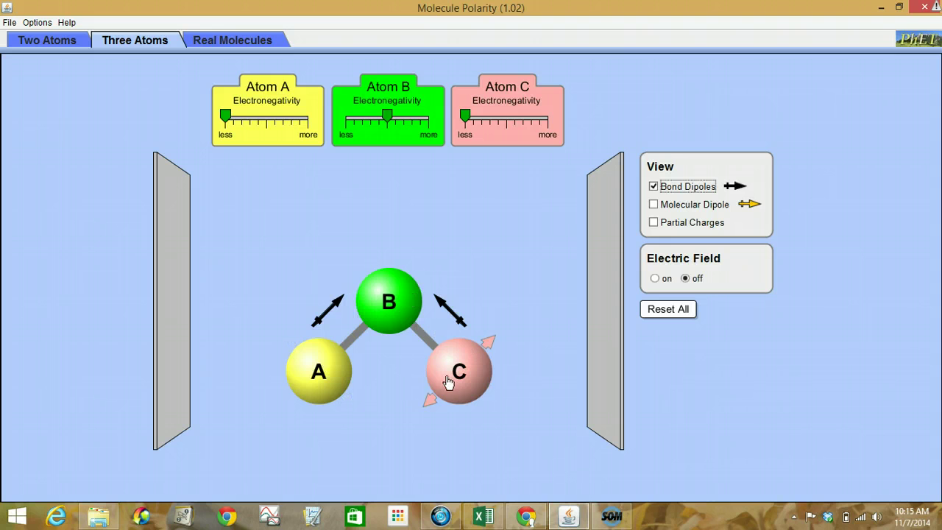
# - Show the molecular dipole, turn on the electric field and rotate the default bent molecule to test its alignment
pyautogui.click(653, 205)
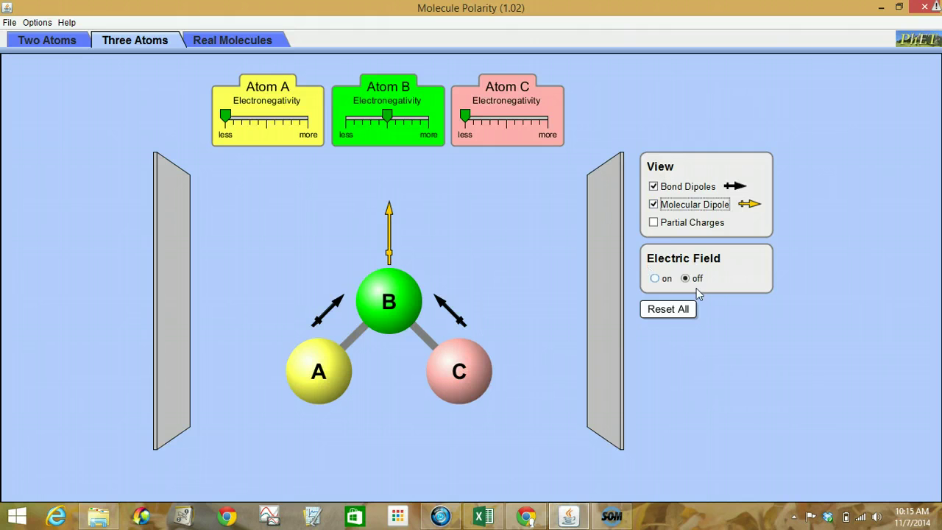
pyautogui.click(654, 279)
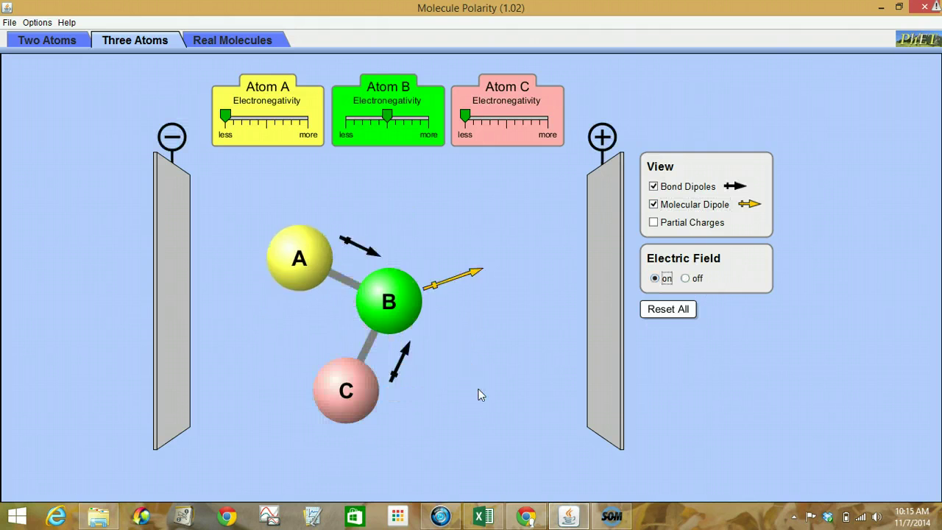
pyautogui.moveTo(382, 299); pyautogui.dragTo(457, 347)
pyautogui.moveTo(388, 301); pyautogui.dragTo(414, 425)
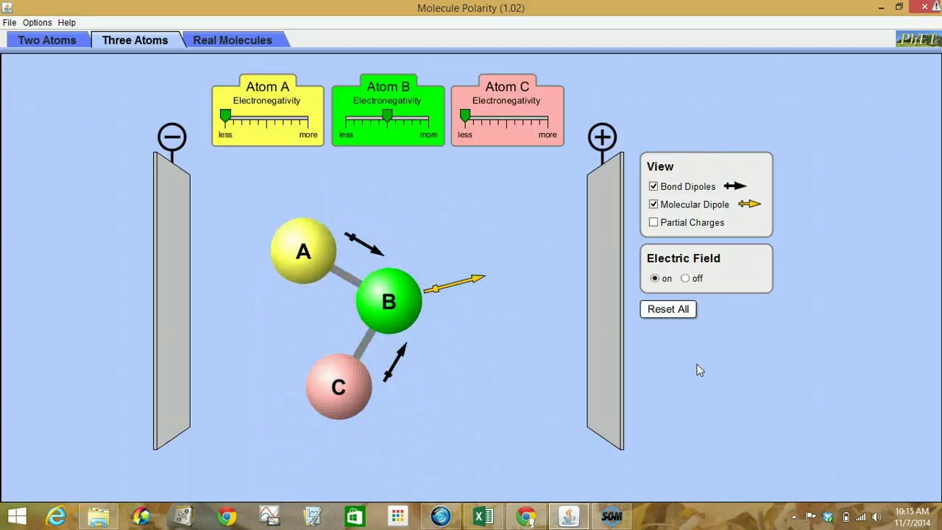
# - Reset all settings, hide the molecular dipole and show the bond dipoles
pyautogui.click(664, 312)
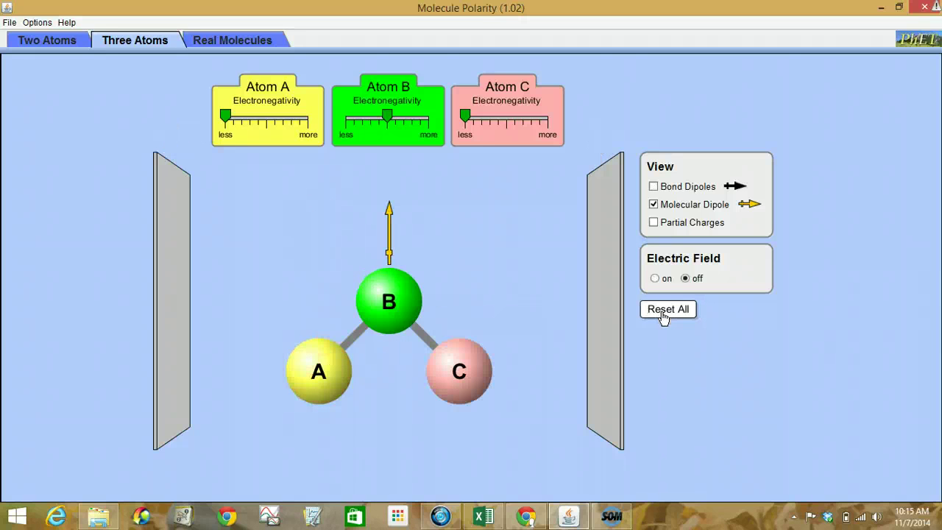
pyautogui.click(656, 205)
pyautogui.click(657, 187)
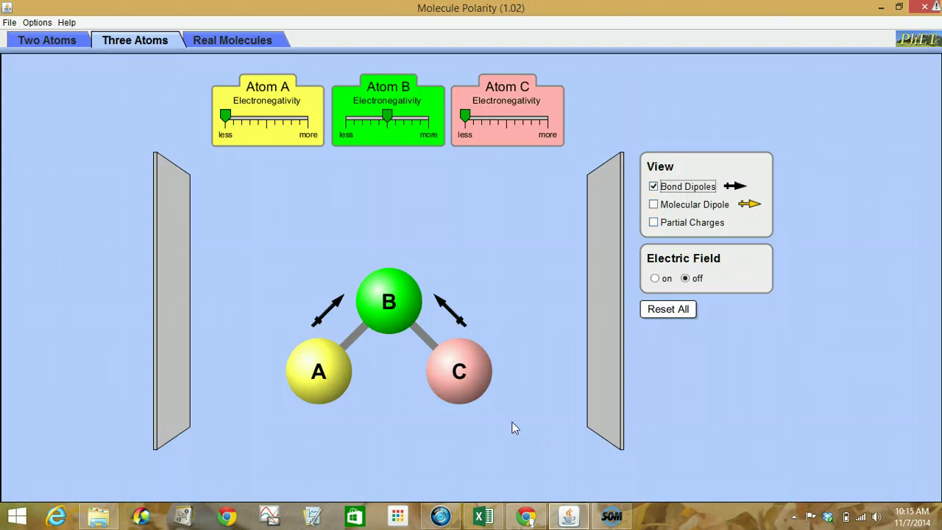
# - Move atoms A and C above atom B to form a V shape and set atom C's electronegativity to the maximum
pyautogui.moveTo(350, 366); pyautogui.dragTo(298, 247)
pyautogui.moveTo(451, 368); pyautogui.dragTo(491, 246)
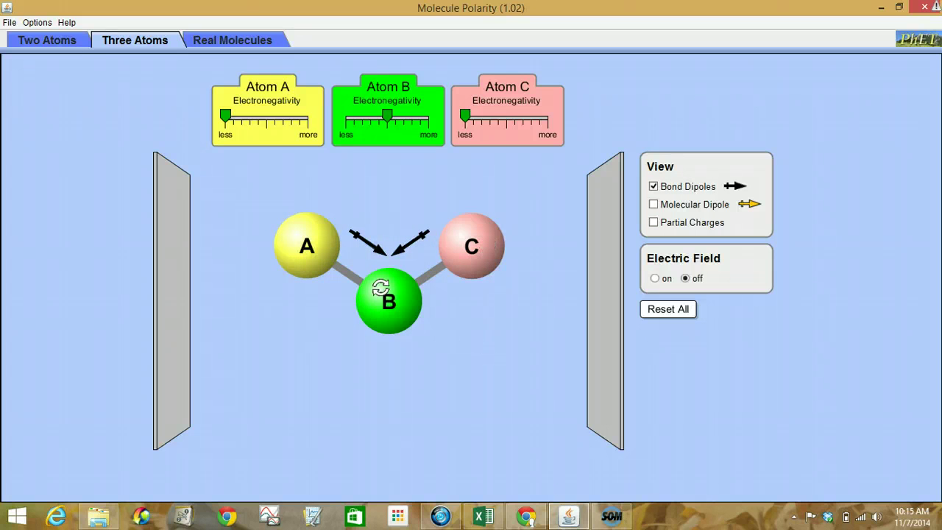
pyautogui.moveTo(466, 124); pyautogui.dragTo(563, 128)
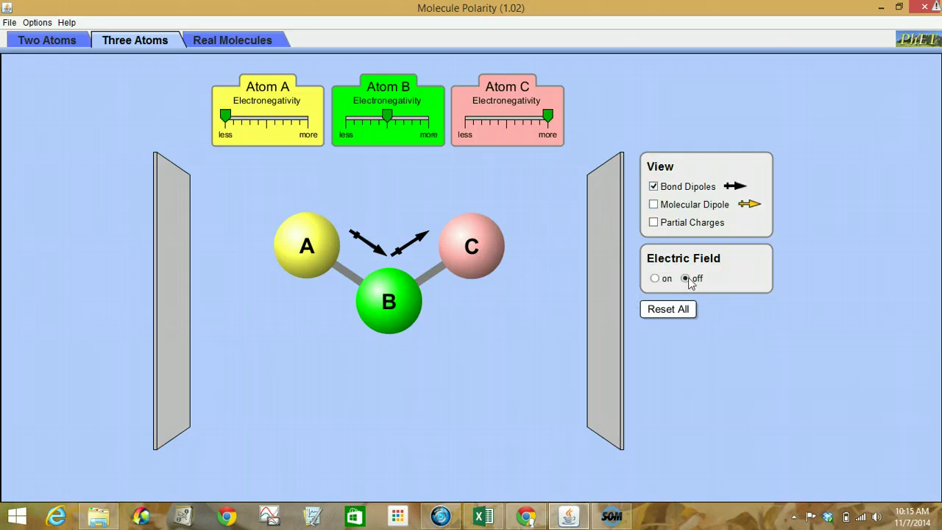
# - Show the molecular dipole, turn on the electric field and rotate the V-shaped molecule to test its alignment
pyautogui.click(654, 205)
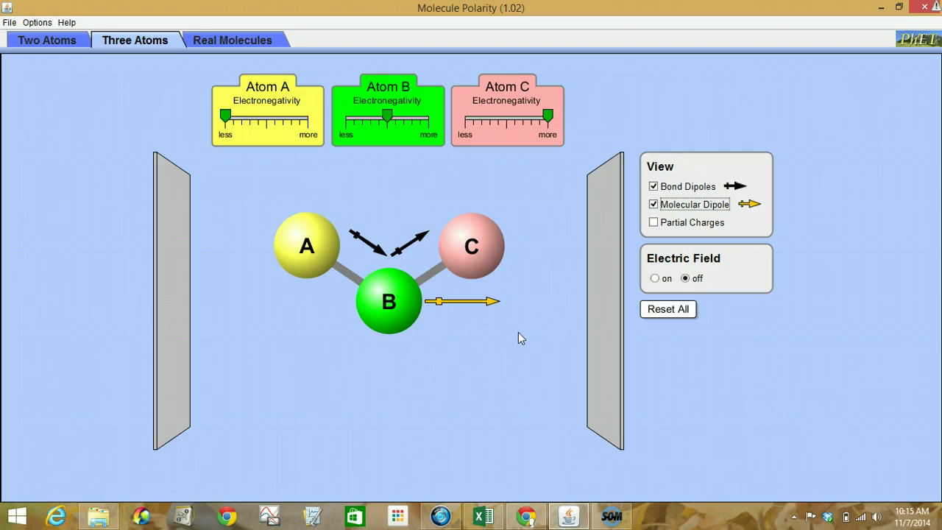
pyautogui.click(655, 279)
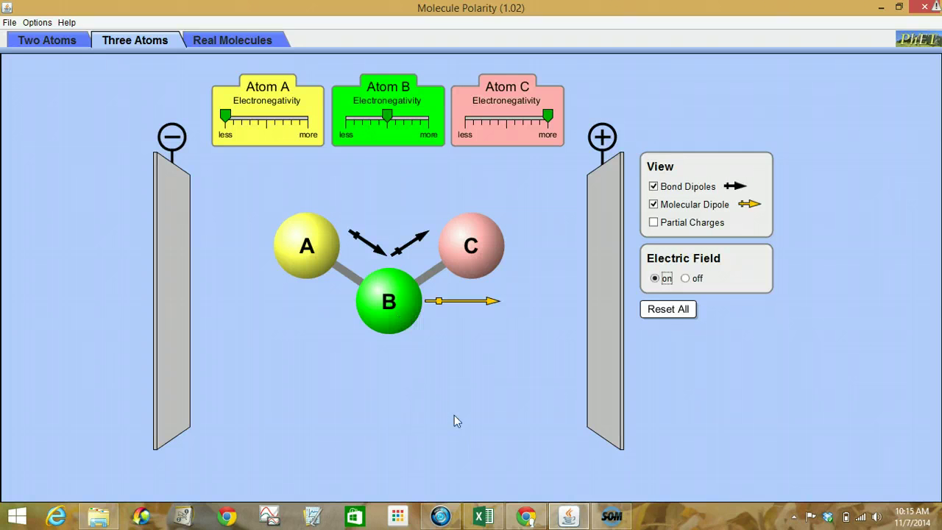
pyautogui.moveTo(375, 290); pyautogui.dragTo(370, 211)
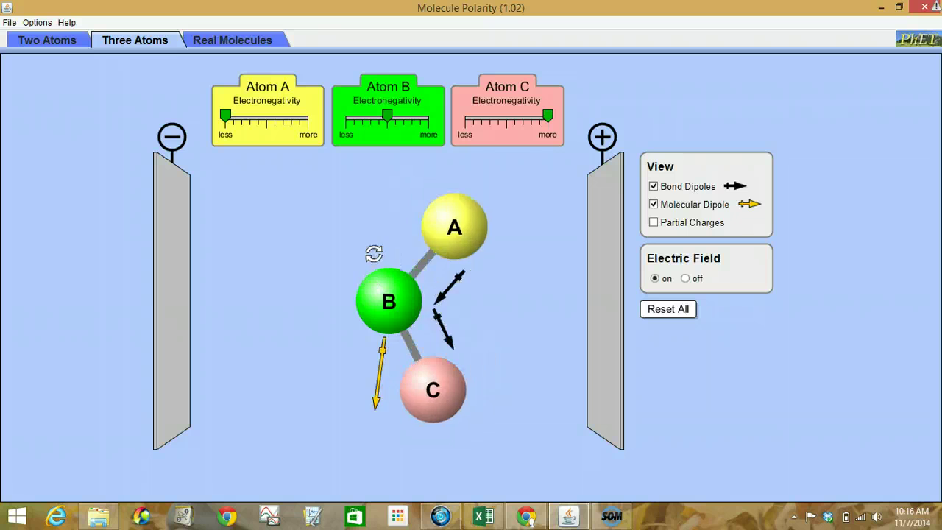
pyautogui.moveTo(420, 237); pyautogui.dragTo(377, 441)
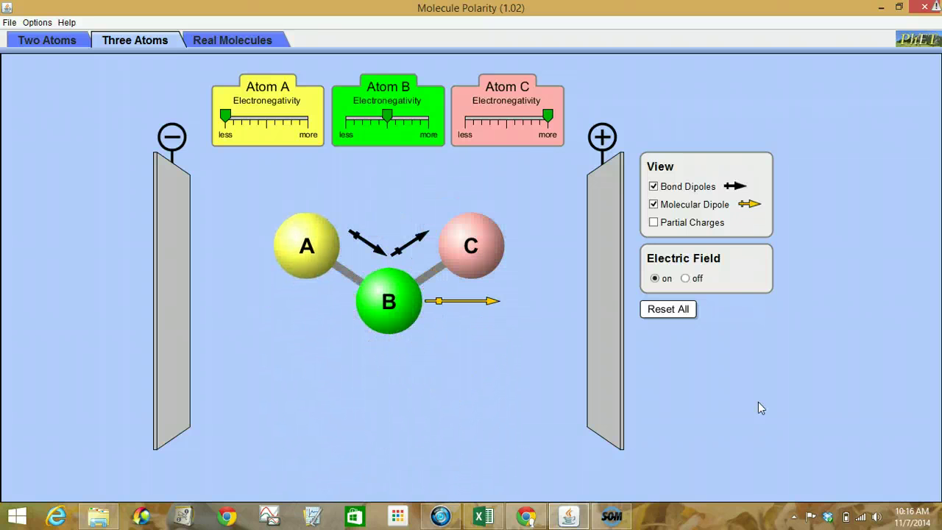
# - Reset all settings, hide the molecular dipole and move atoms A and C above atom B into a V shape
pyautogui.click(686, 312)
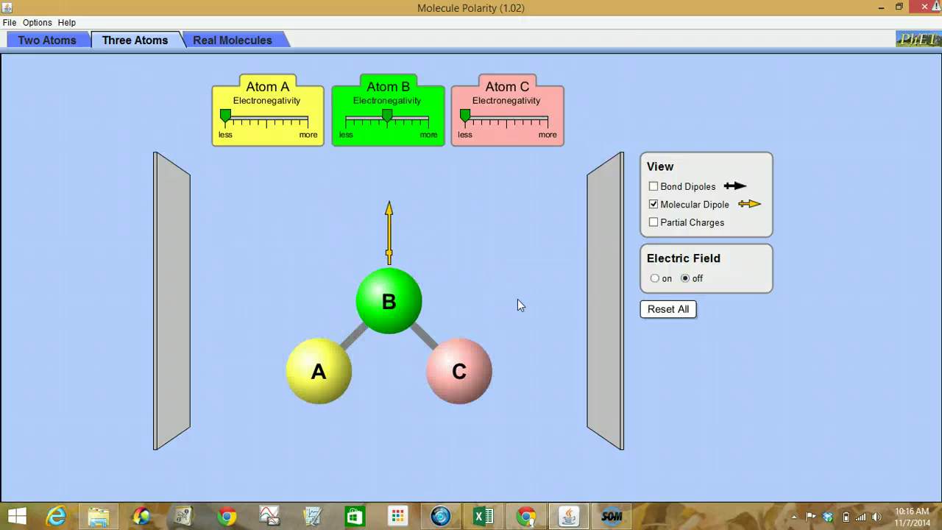
pyautogui.click(653, 204)
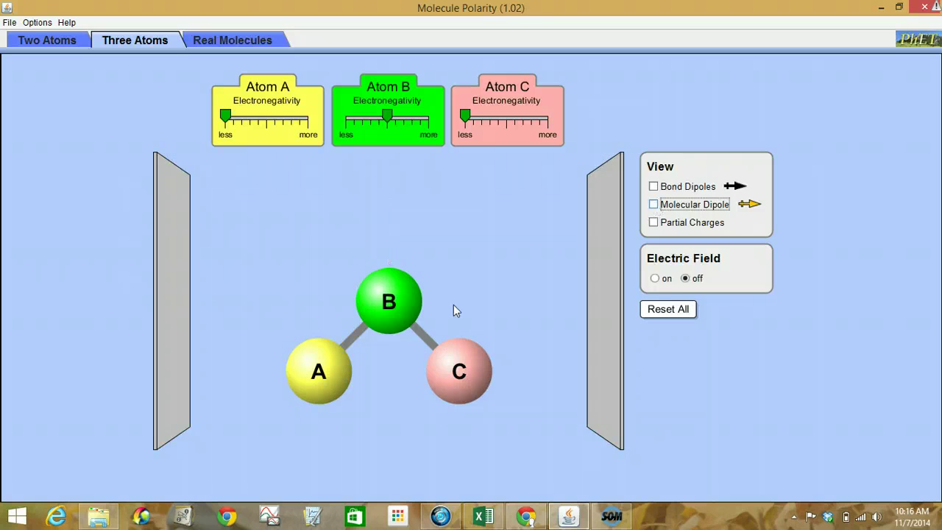
pyautogui.moveTo(319, 373); pyautogui.dragTo(310, 244)
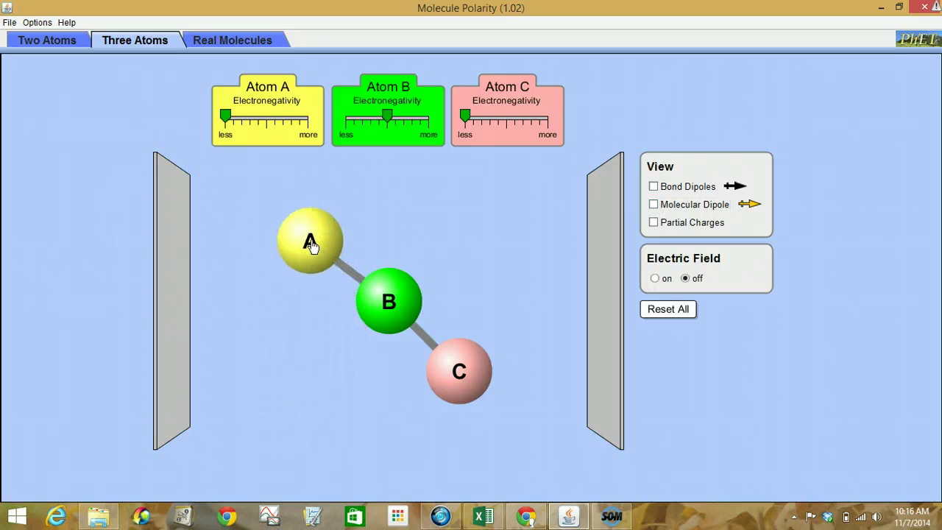
pyautogui.moveTo(446, 379); pyautogui.dragTo(485, 251)
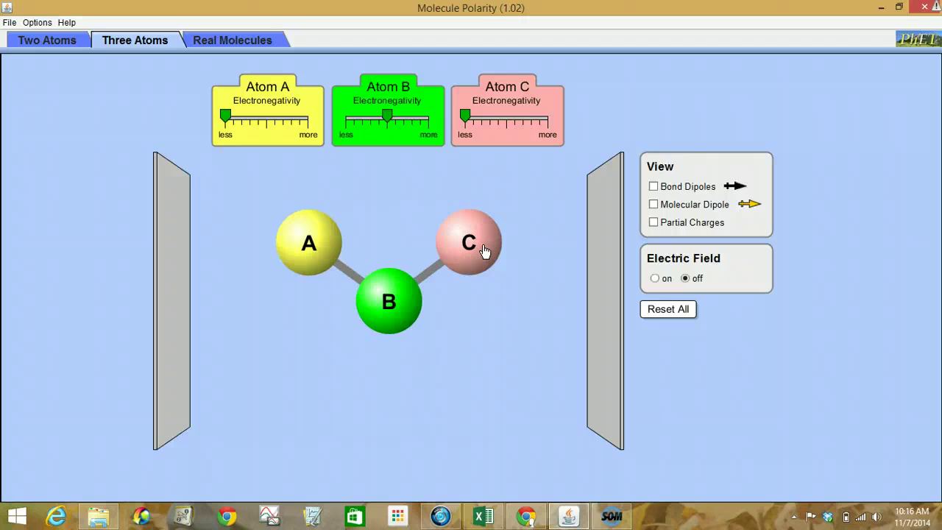
# - Show the bond dipoles and set the electronegativities of atoms A and C to the middle of the scale
pyautogui.click(653, 187)
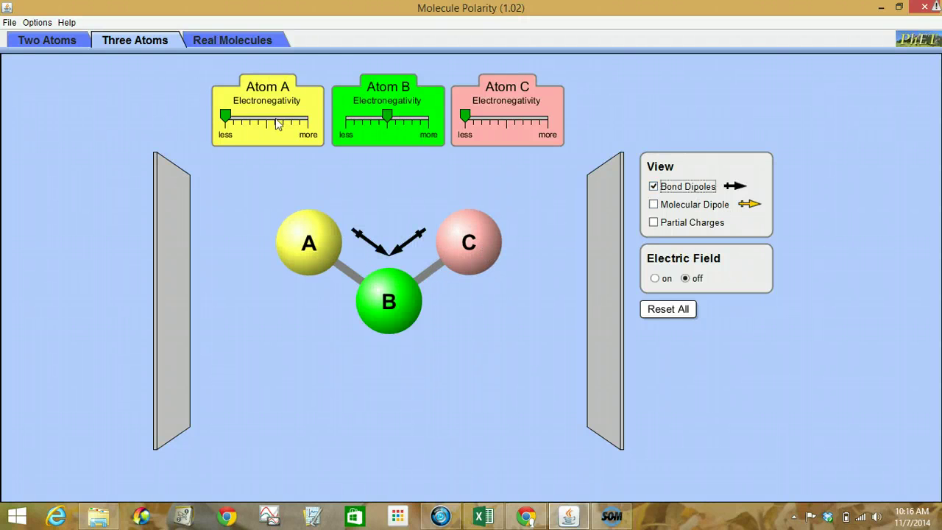
pyautogui.moveTo(234, 122); pyautogui.dragTo(273, 127)
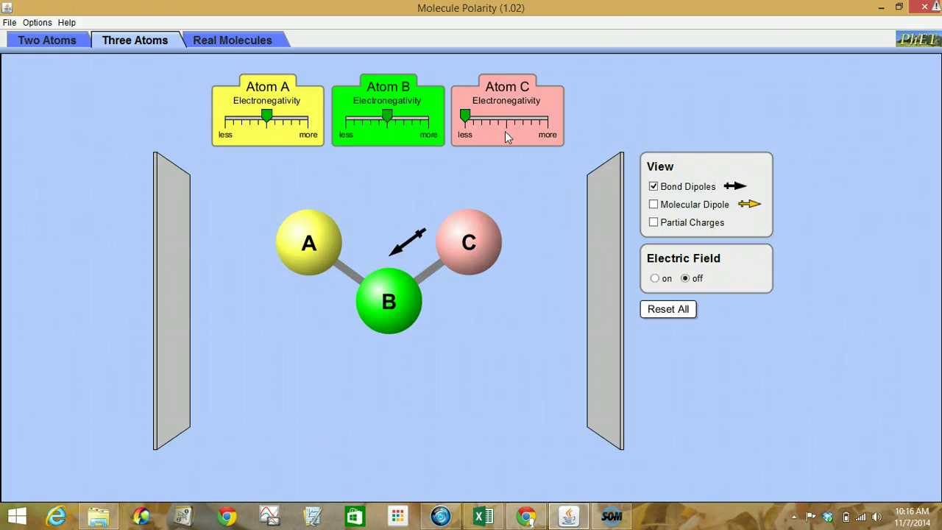
pyautogui.moveTo(474, 123); pyautogui.dragTo(508, 125)
# - Show the molecular dipole and rotate the equal-electronegativity molecule with the electric field off and on to test its alignment
pyautogui.click(654, 205)
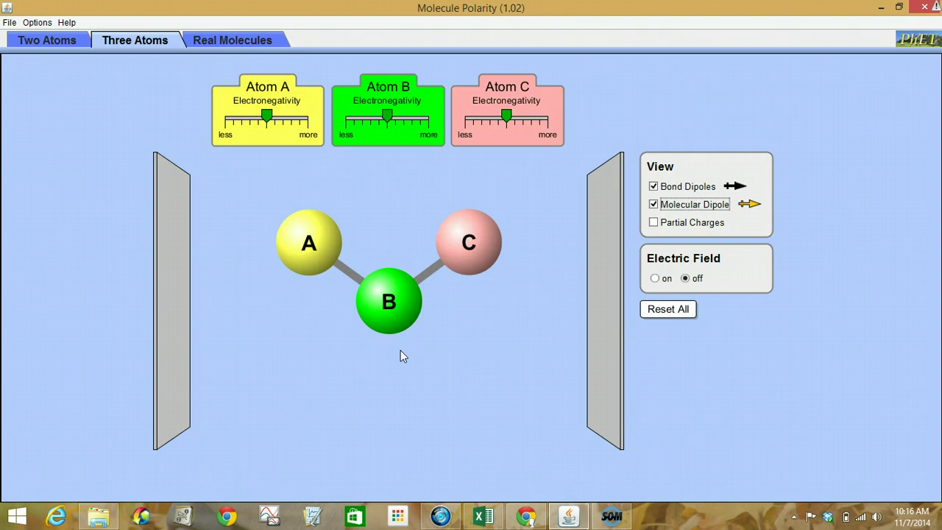
pyautogui.moveTo(389, 301); pyautogui.dragTo(351, 345)
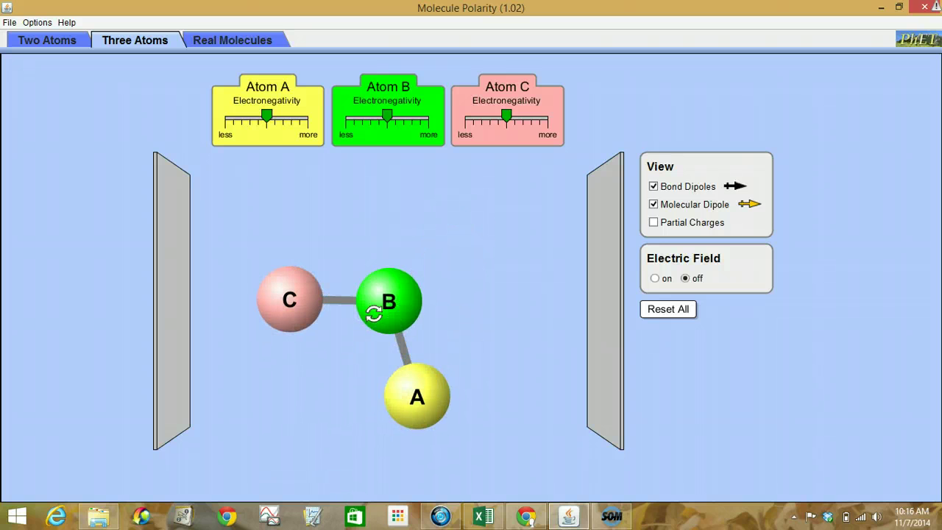
pyautogui.click(654, 278)
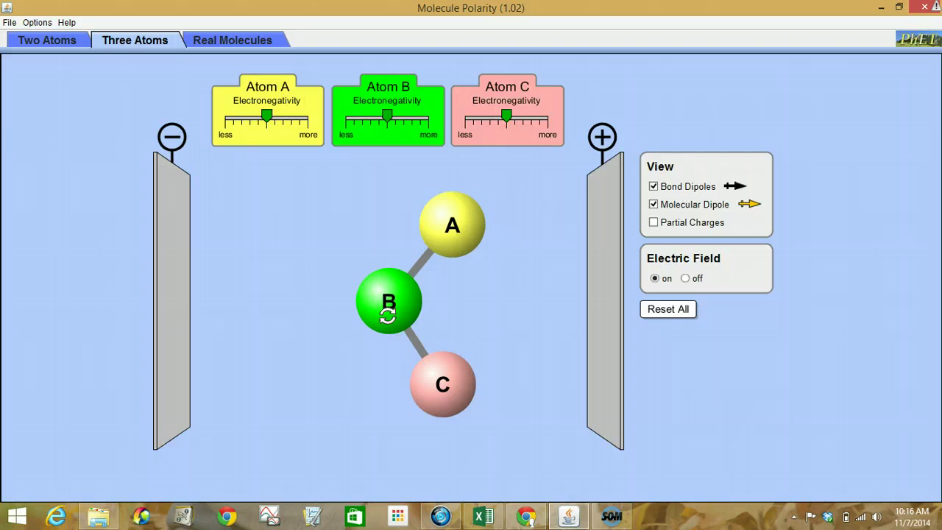
pyautogui.moveTo(387, 315); pyautogui.dragTo(451, 292)
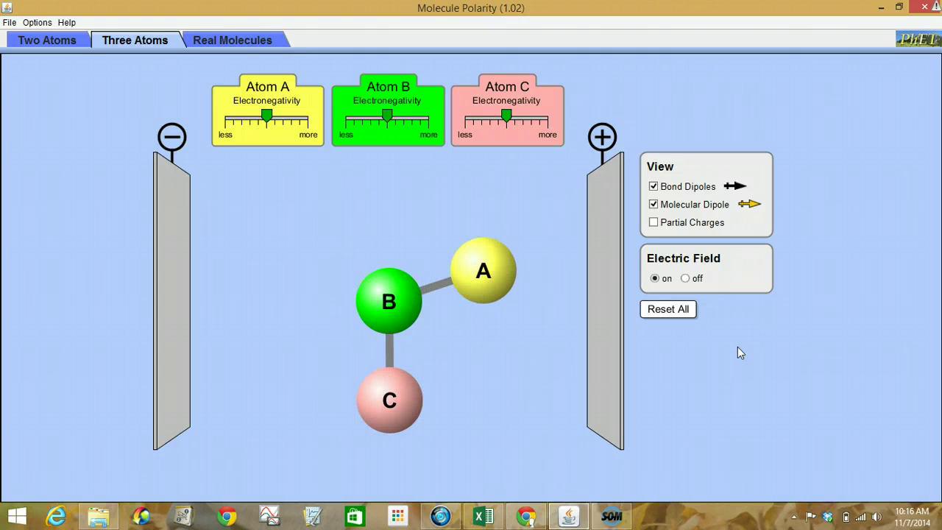
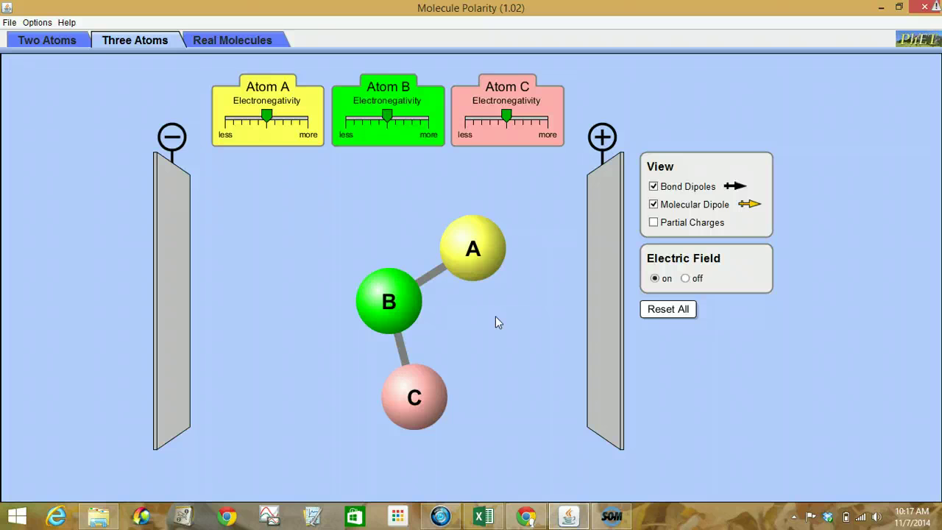
# - Switch to the real molecules simulation, select N2 (nitrogen) and show its bond dipoles and molecular dipole
pyautogui.click(230, 41)
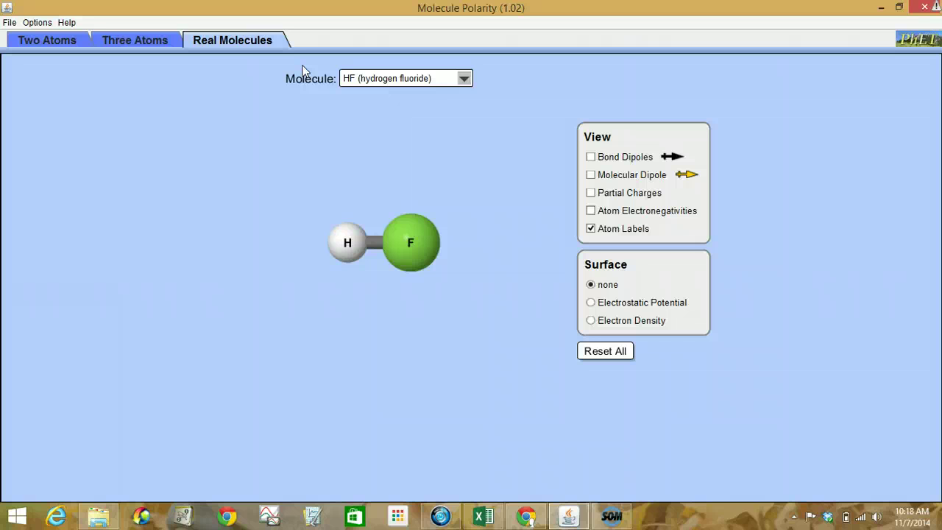
pyautogui.click(465, 81)
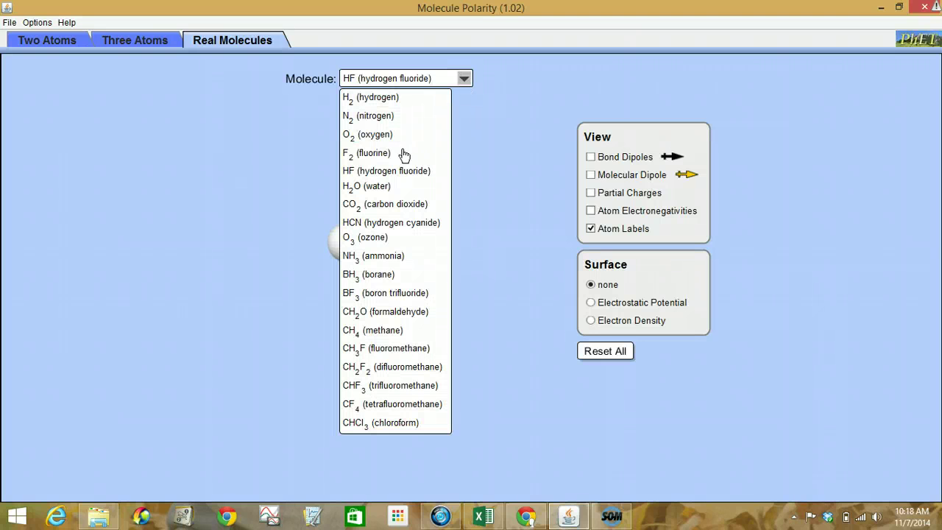
pyautogui.click(384, 118)
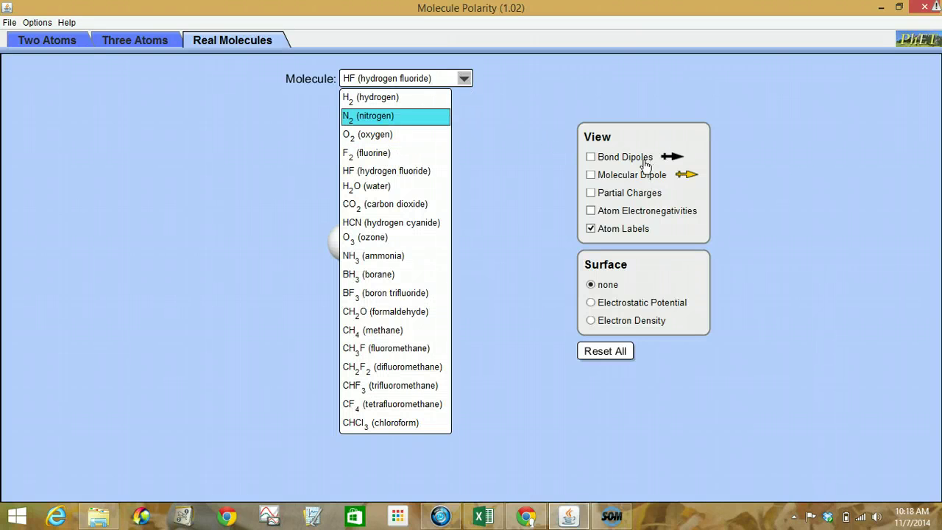
pyautogui.click(591, 157)
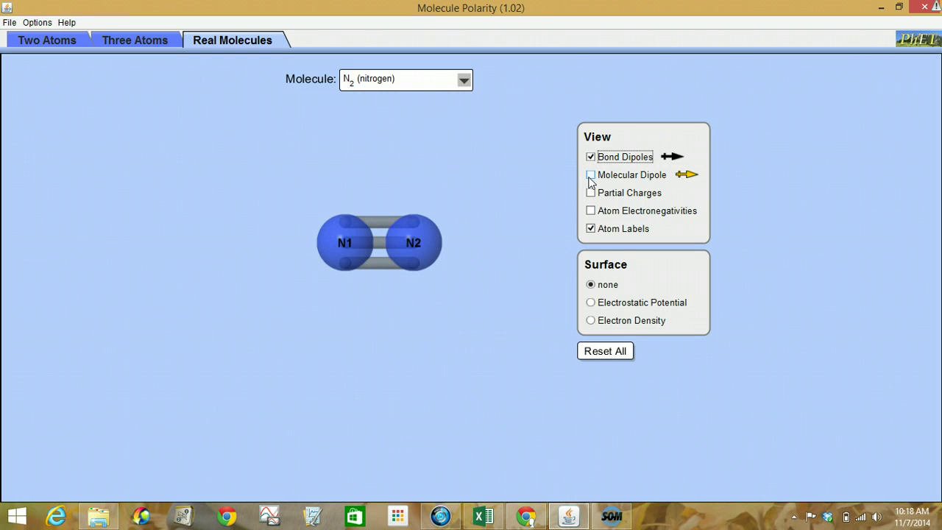
pyautogui.click(590, 177)
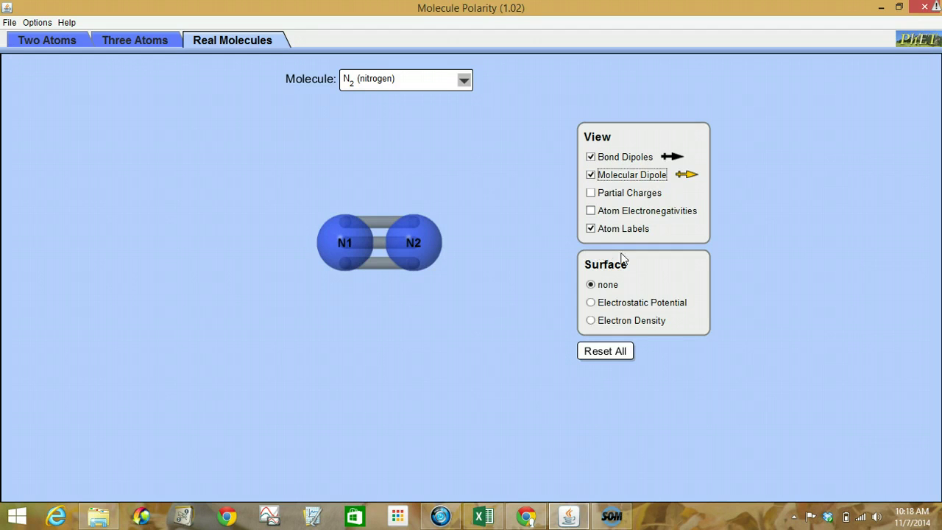
# - Briefly show the partial charges on the nitrogen molecule and display the atom electronegativities
pyautogui.click(590, 194)
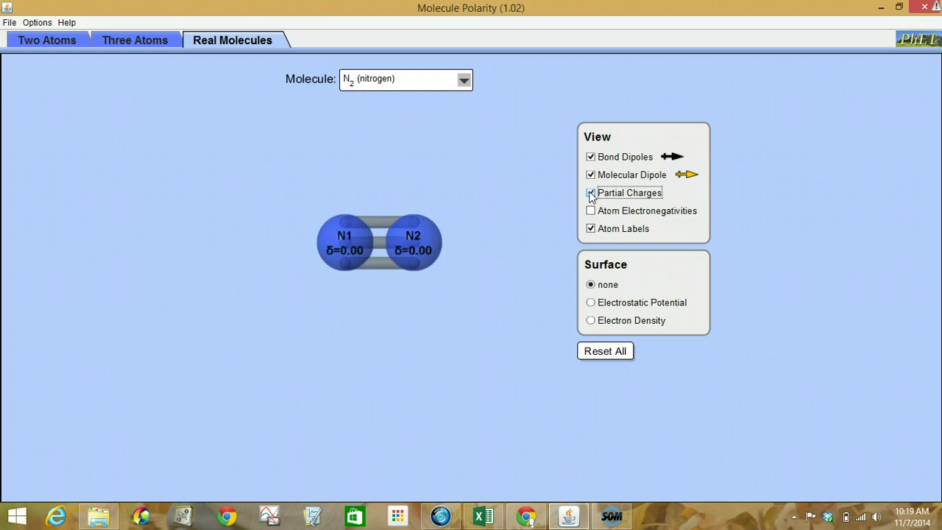
pyautogui.click(590, 194)
pyautogui.click(590, 211)
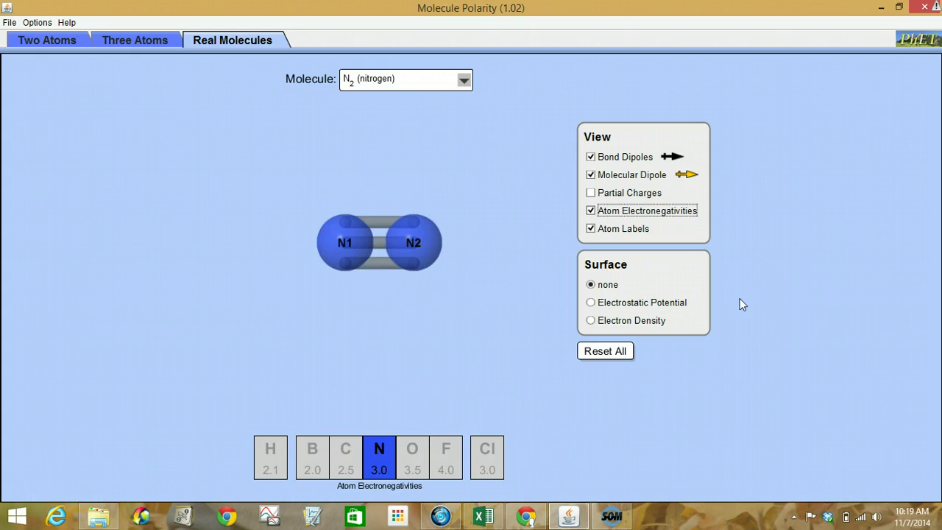
# - Select H2O (water) and inspect it by toggling the molecular dipole off and on and the partial charges on and off
pyautogui.click(466, 78)
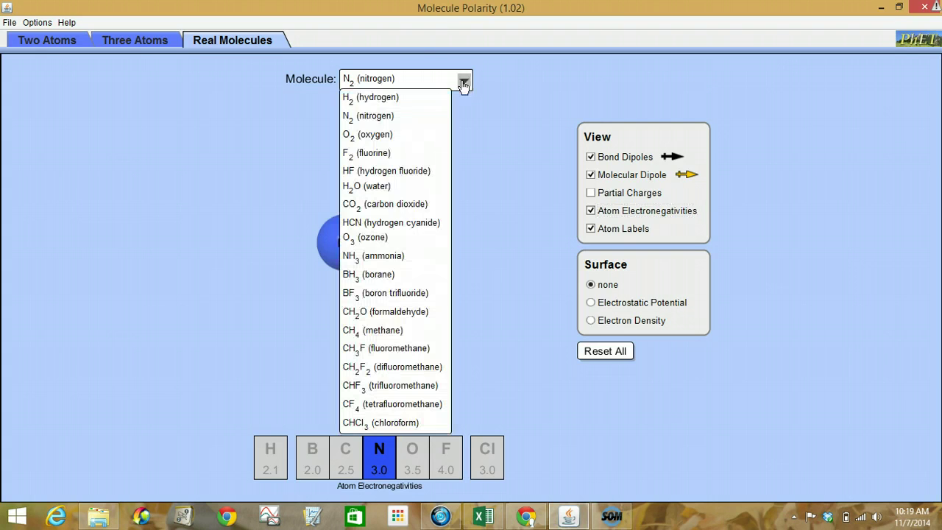
pyautogui.click(397, 187)
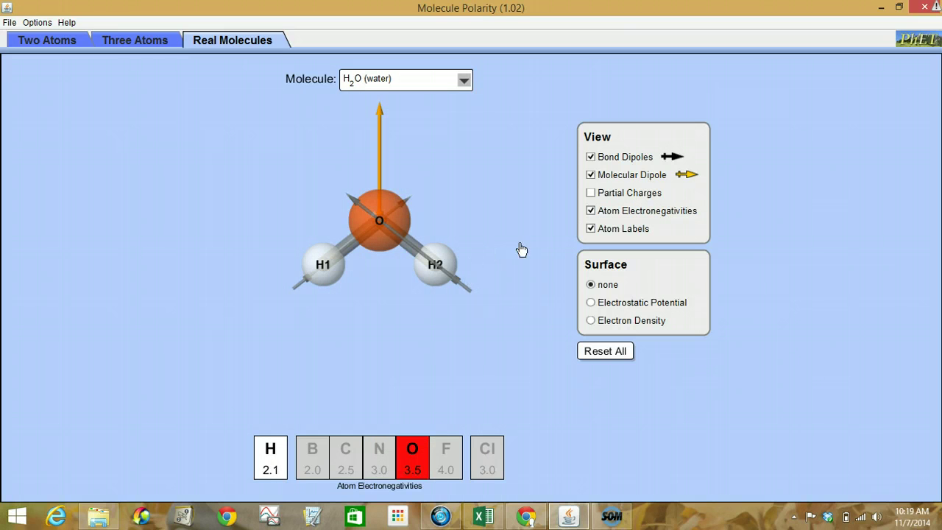
pyautogui.click(591, 176)
pyautogui.click(591, 176)
pyautogui.click(591, 193)
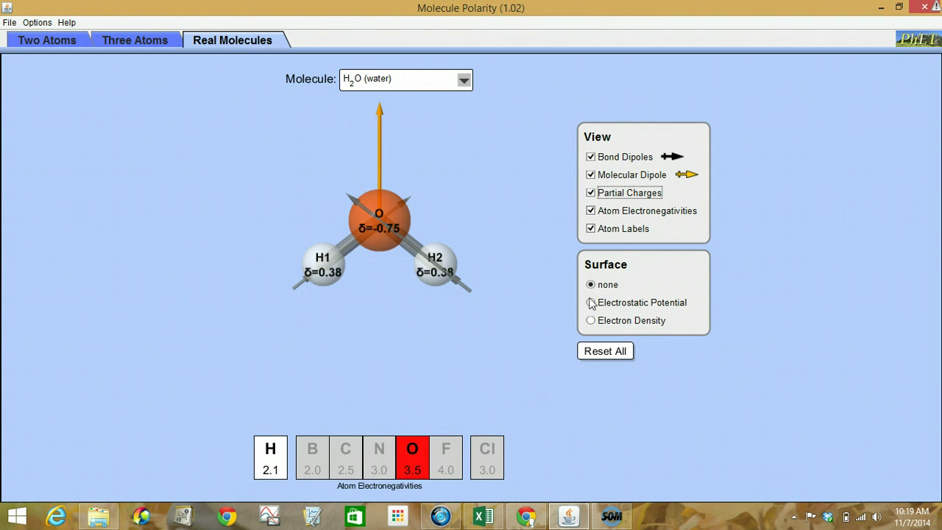
pyautogui.click(590, 194)
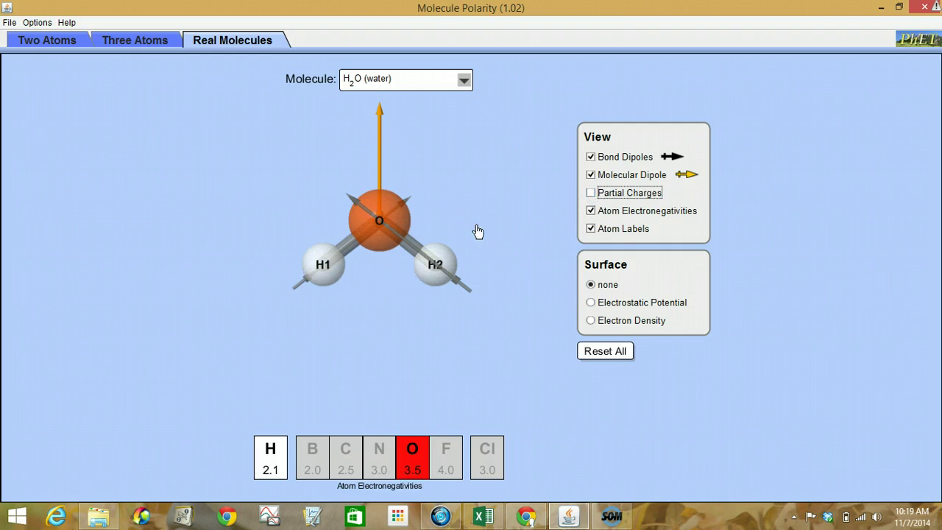
# - Select BF3 (boron trifluoride) and briefly show its partial charges
pyautogui.click(463, 82)
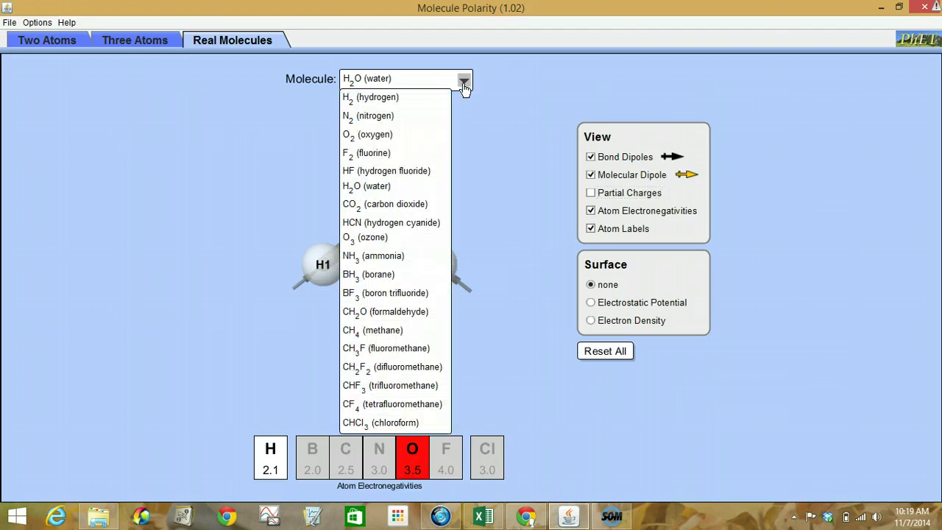
pyautogui.click(397, 293)
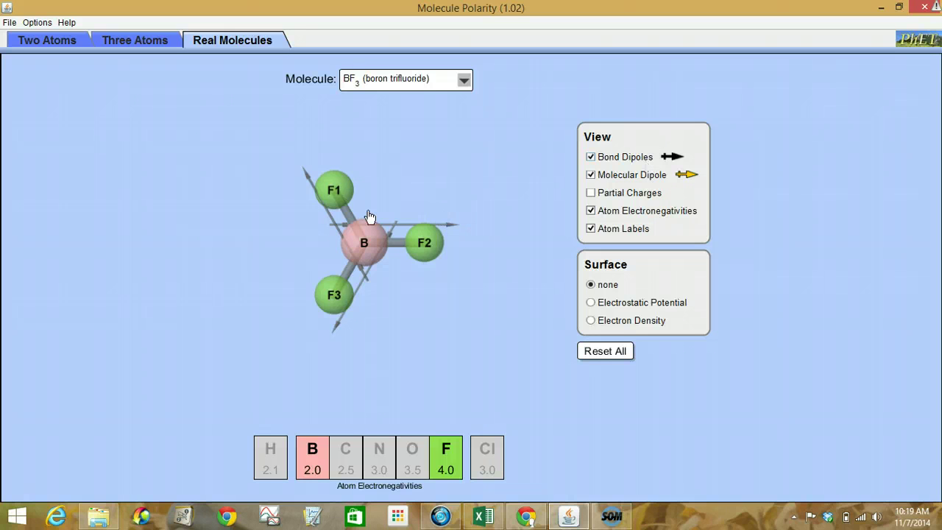
pyautogui.click(590, 228)
pyautogui.click(596, 192)
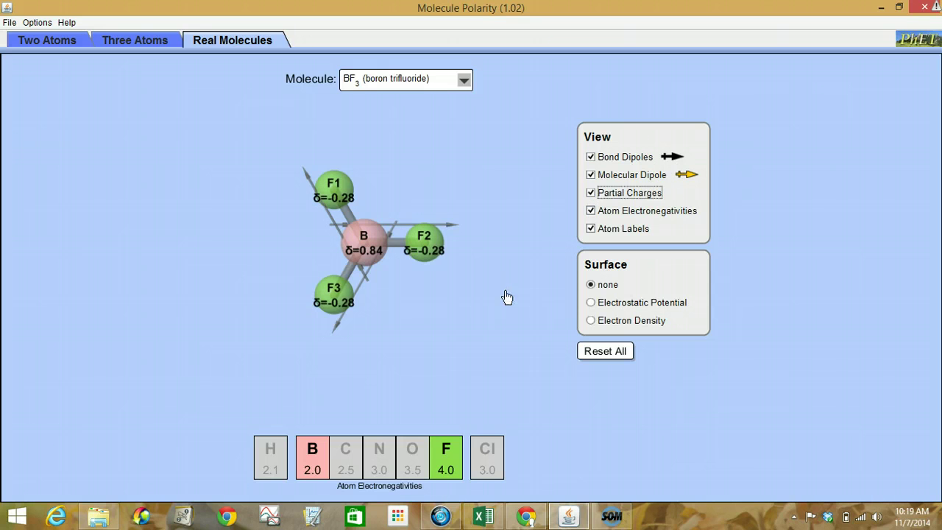
pyautogui.click(593, 192)
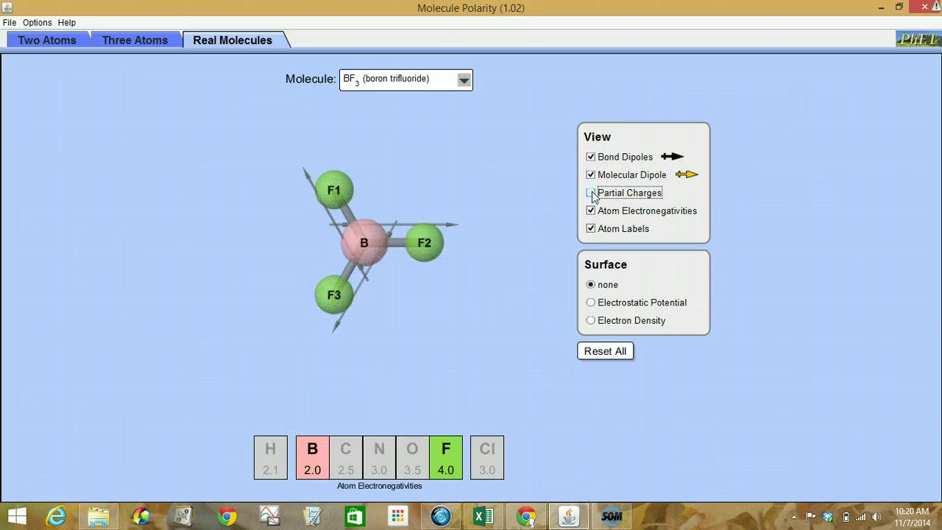
# - Select HCN (hydrogen cyanide) and briefly show its partial charges
pyautogui.click(462, 81)
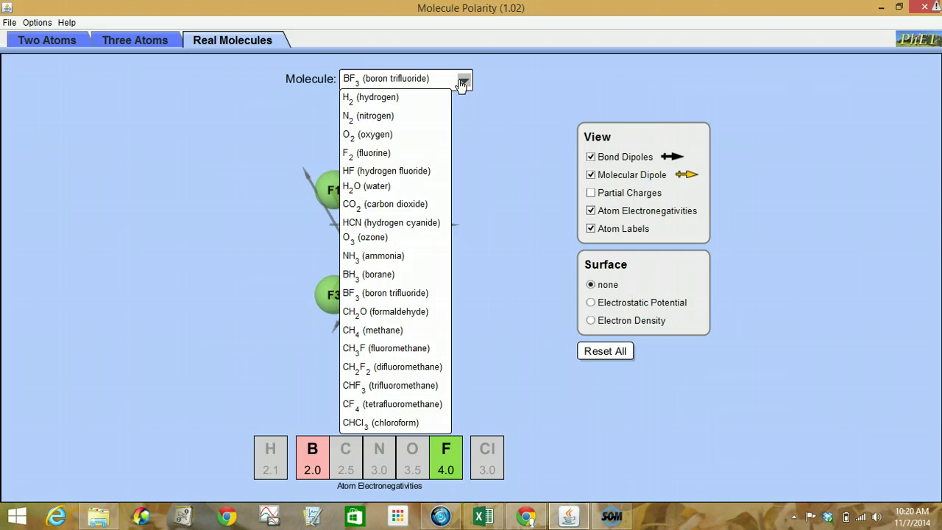
pyautogui.click(412, 223)
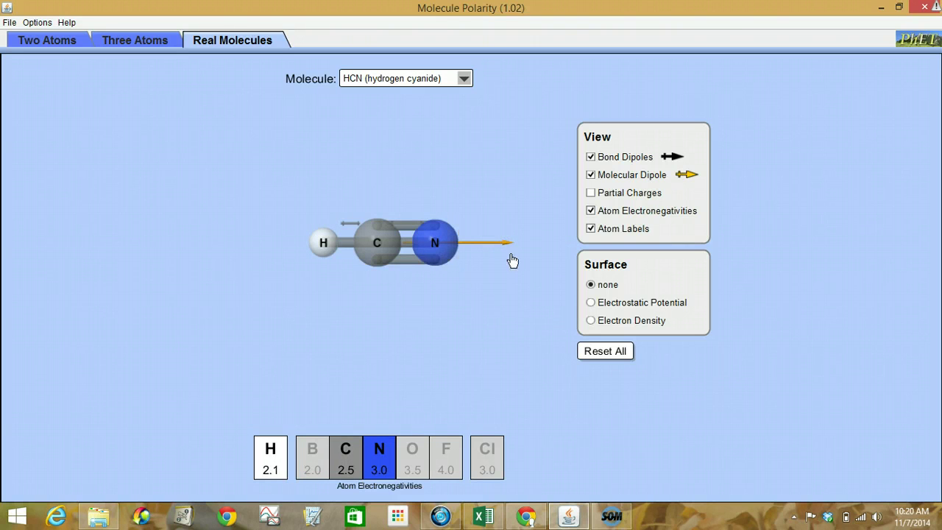
pyautogui.click(590, 194)
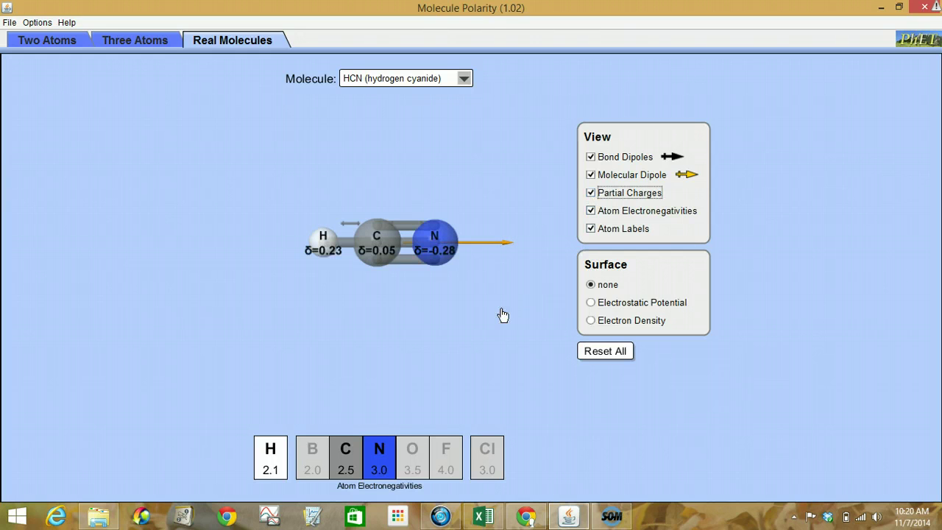
pyautogui.click(592, 195)
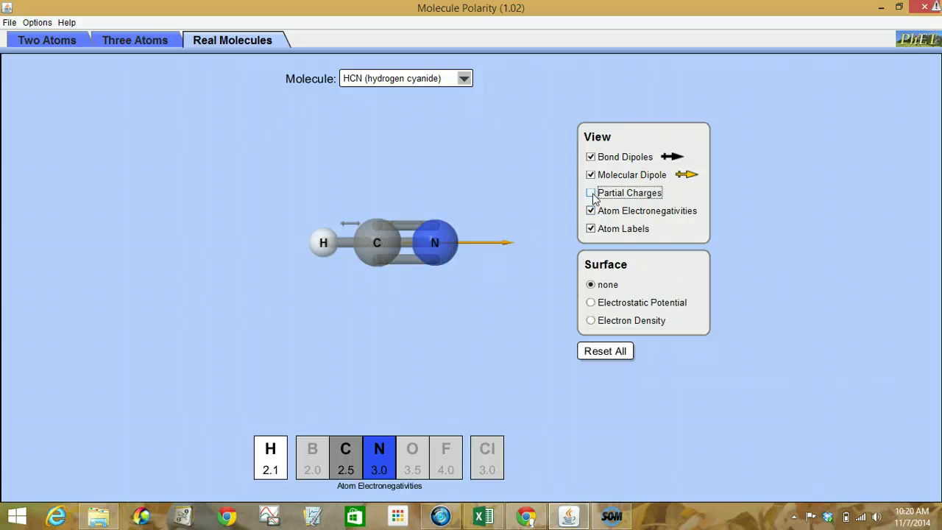
# - Select CH2F2 (difluoromethane) and briefly show its partial charges
pyautogui.click(465, 78)
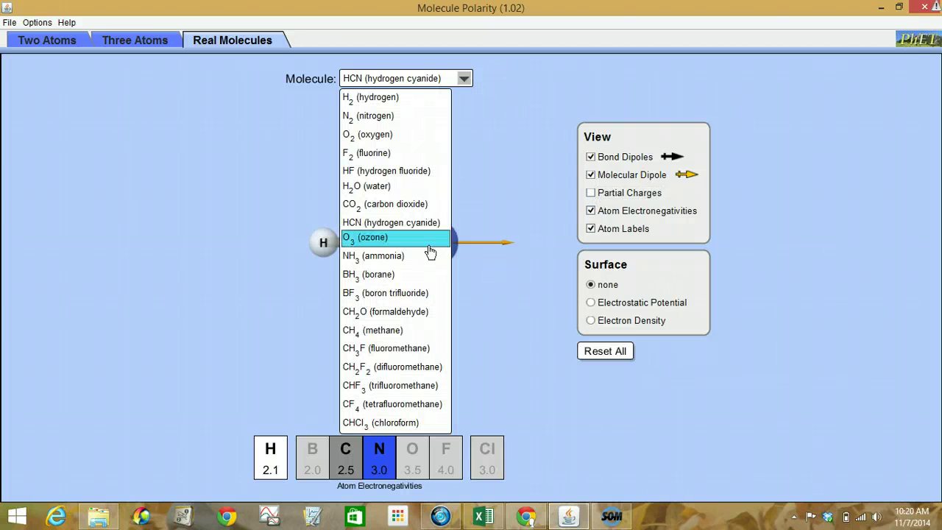
pyautogui.click(409, 370)
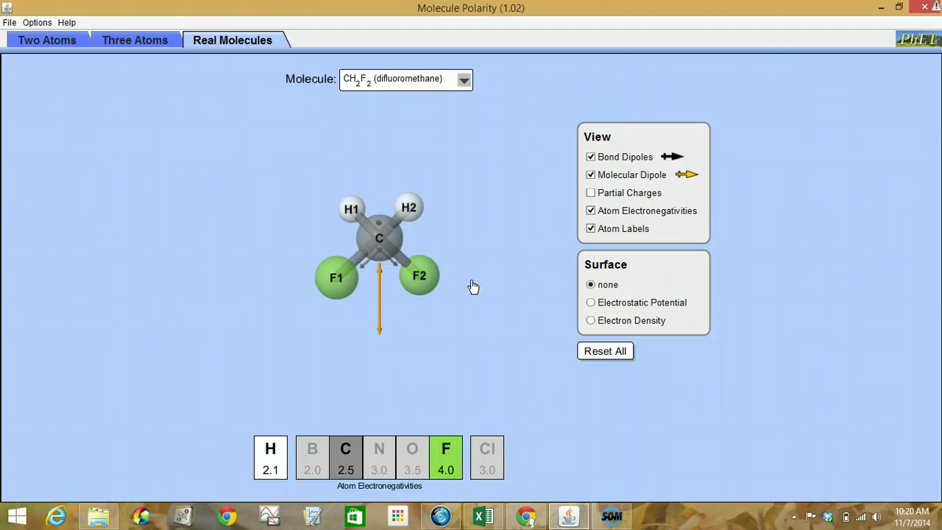
pyautogui.click(590, 195)
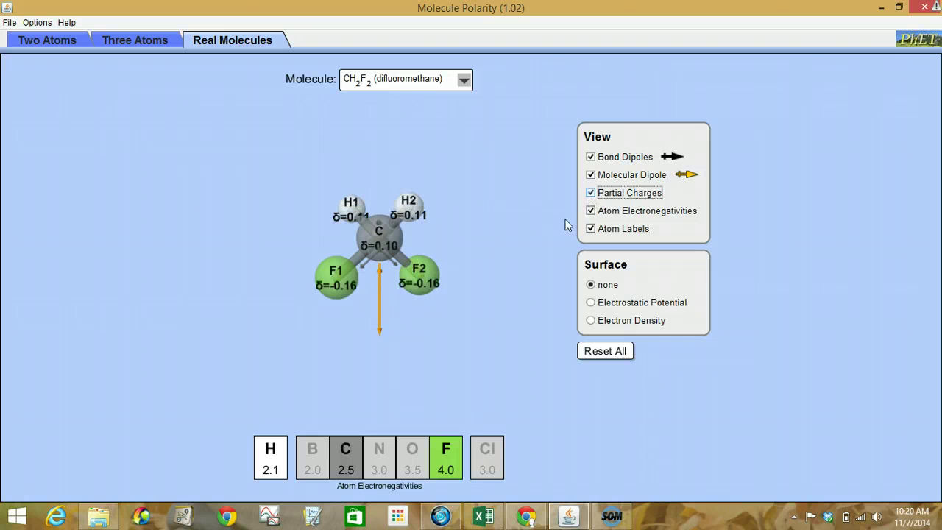
pyautogui.click(590, 194)
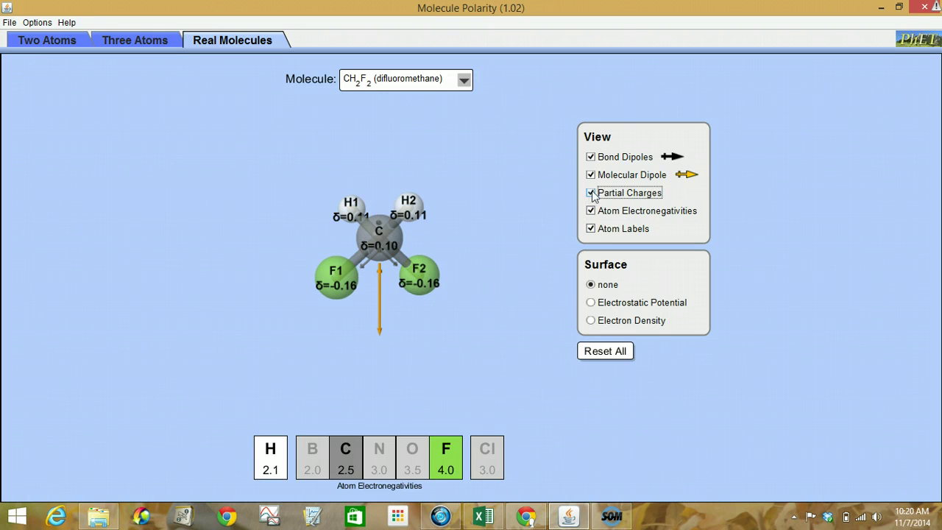